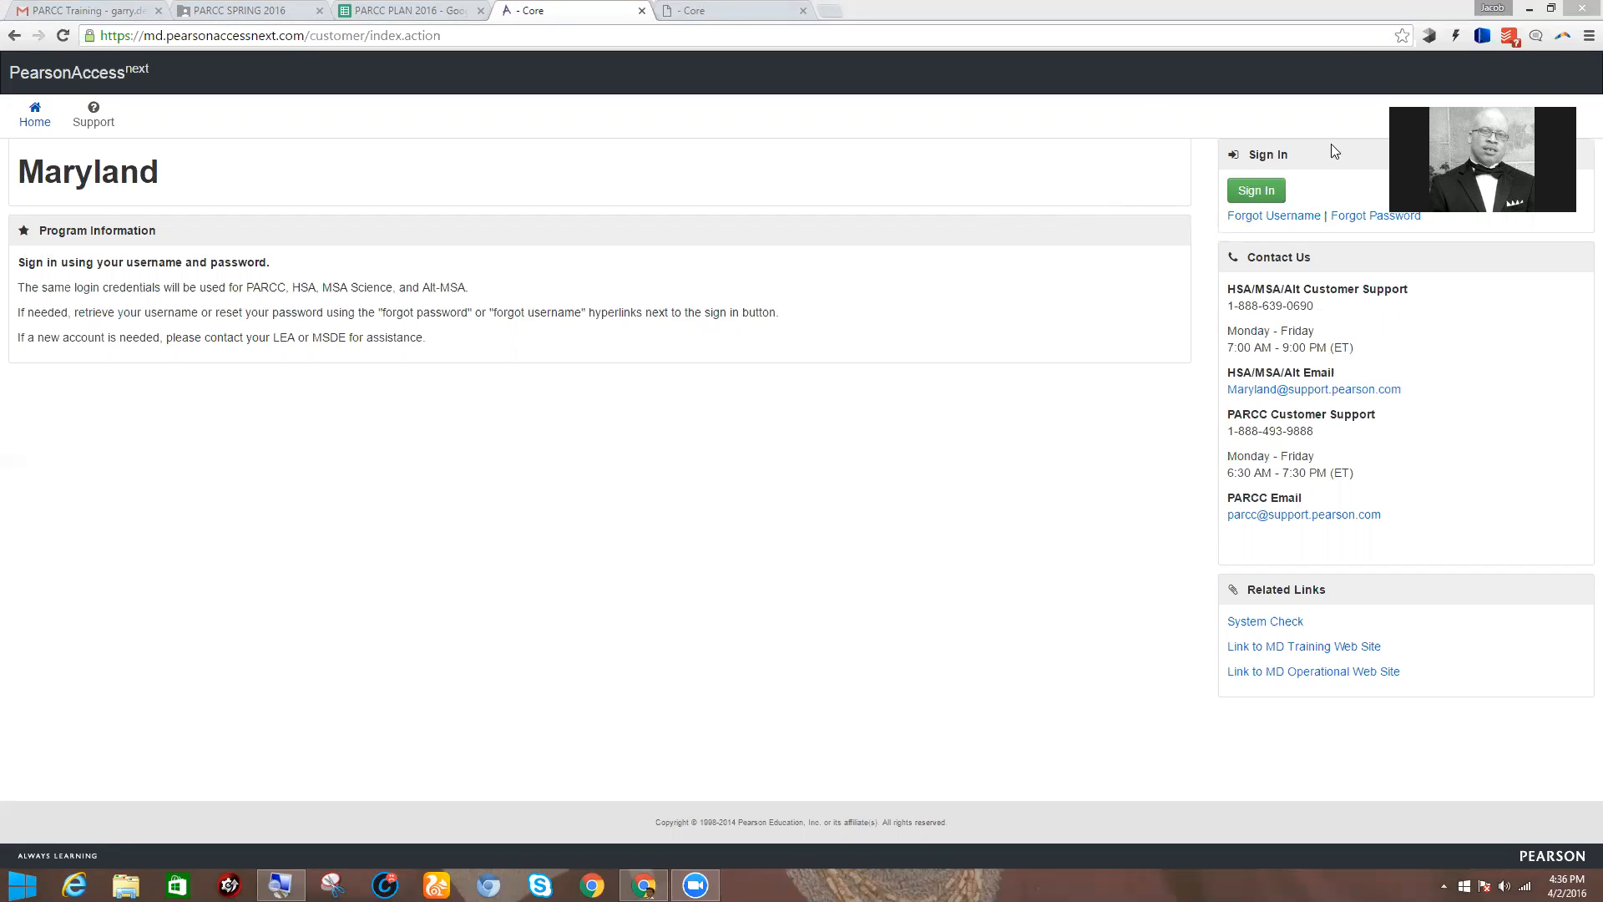
Sign in to the Maryland operational site with the saved username, re-entering the account password.
click(1261, 188)
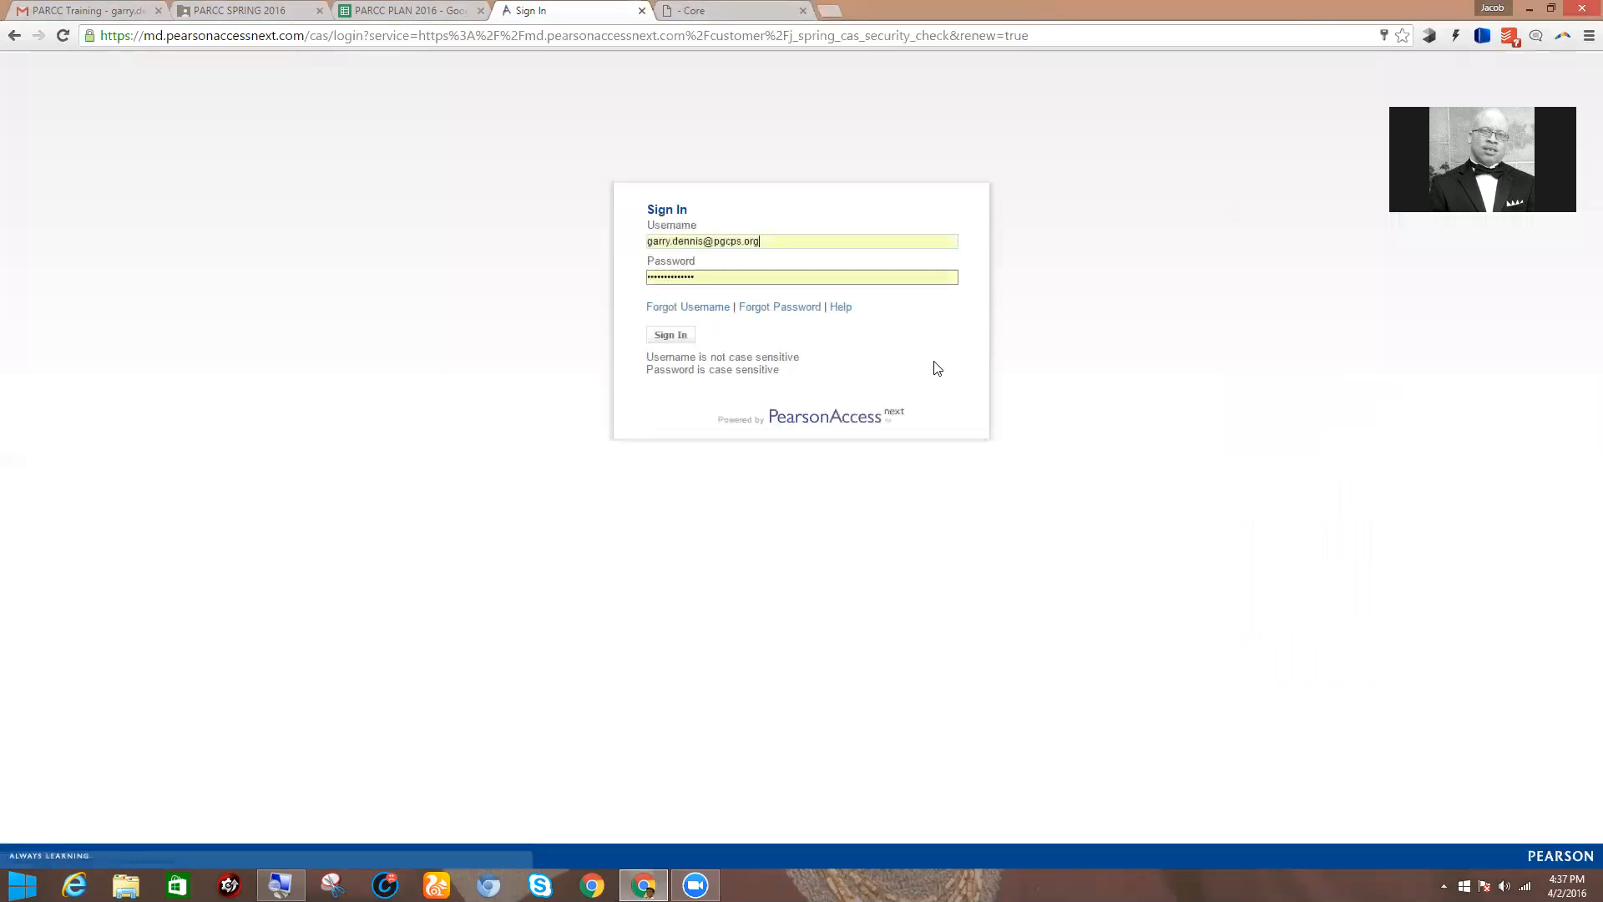
click(672, 337)
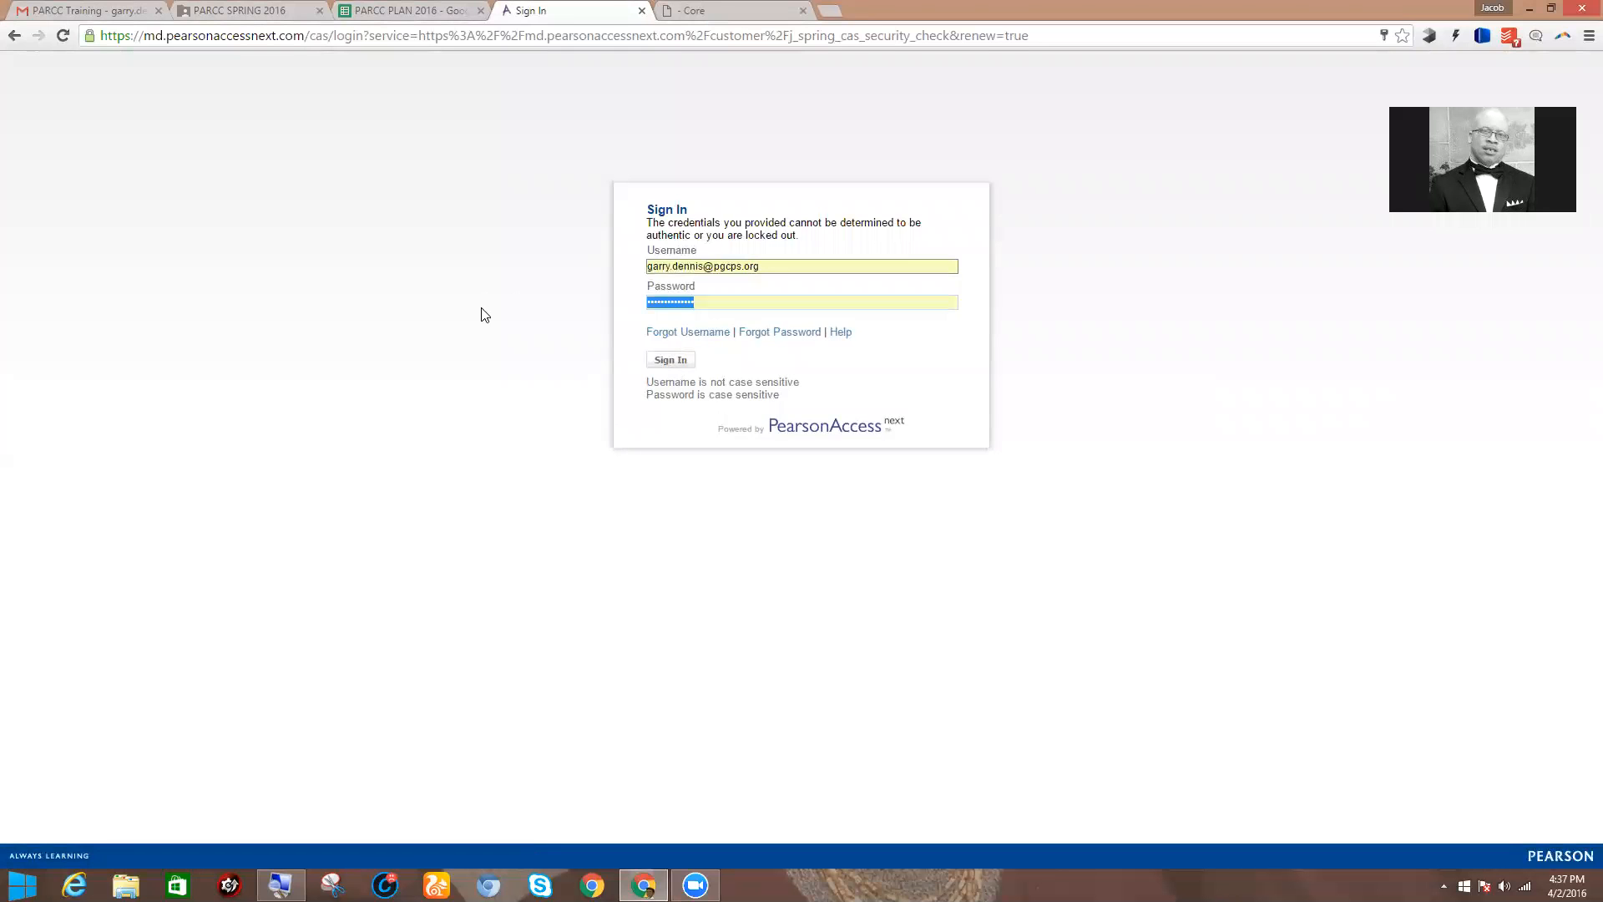
text(•)
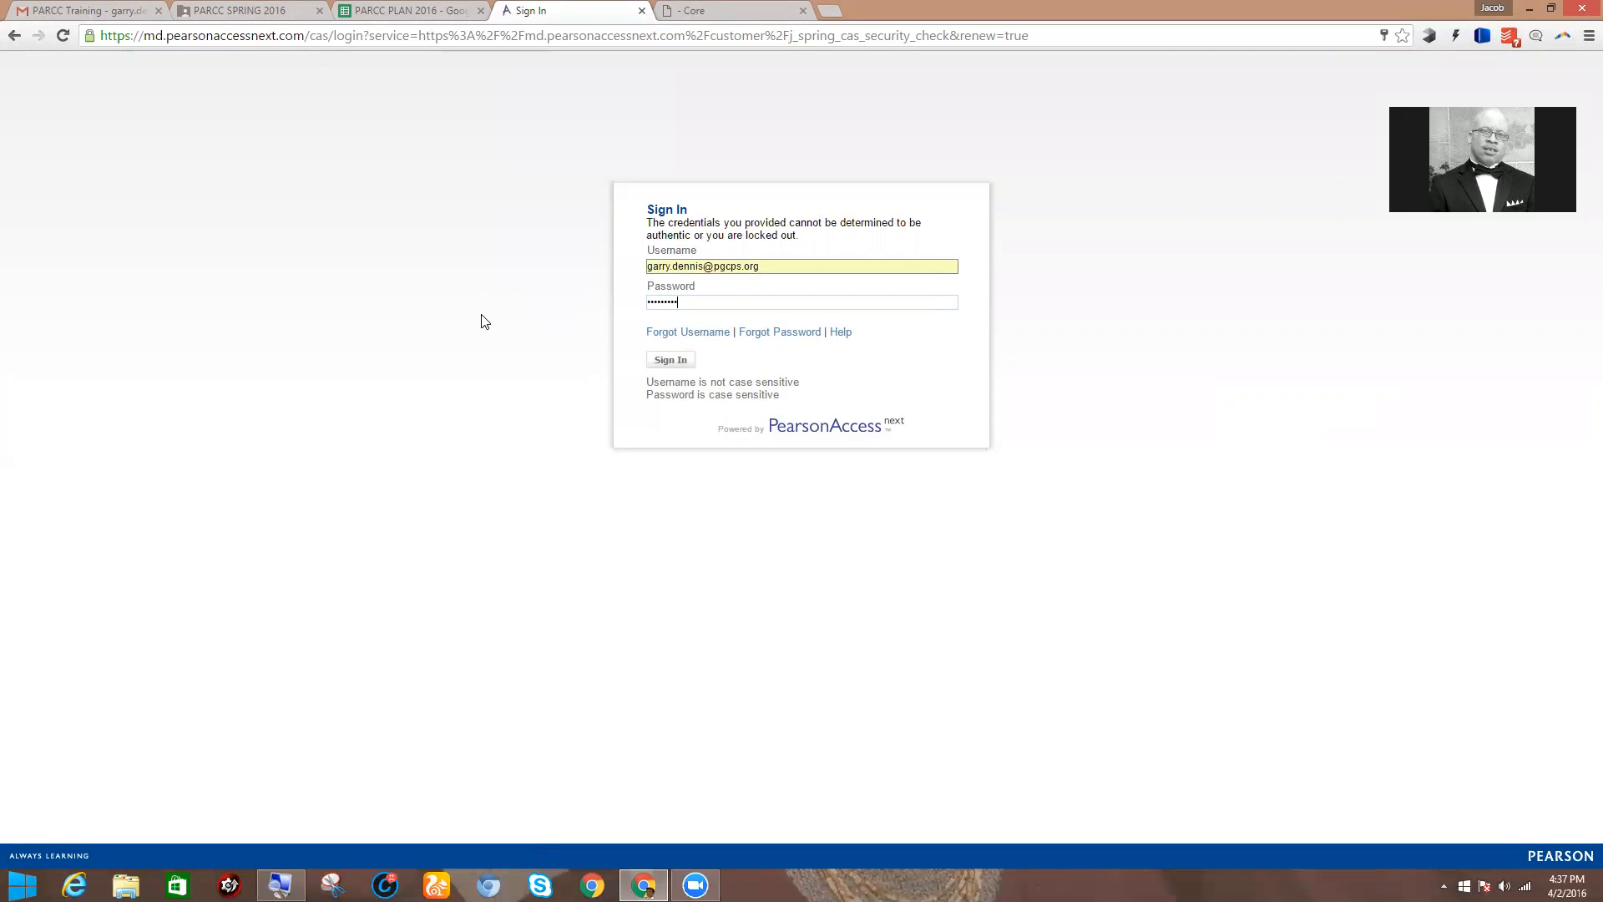
key(Return)
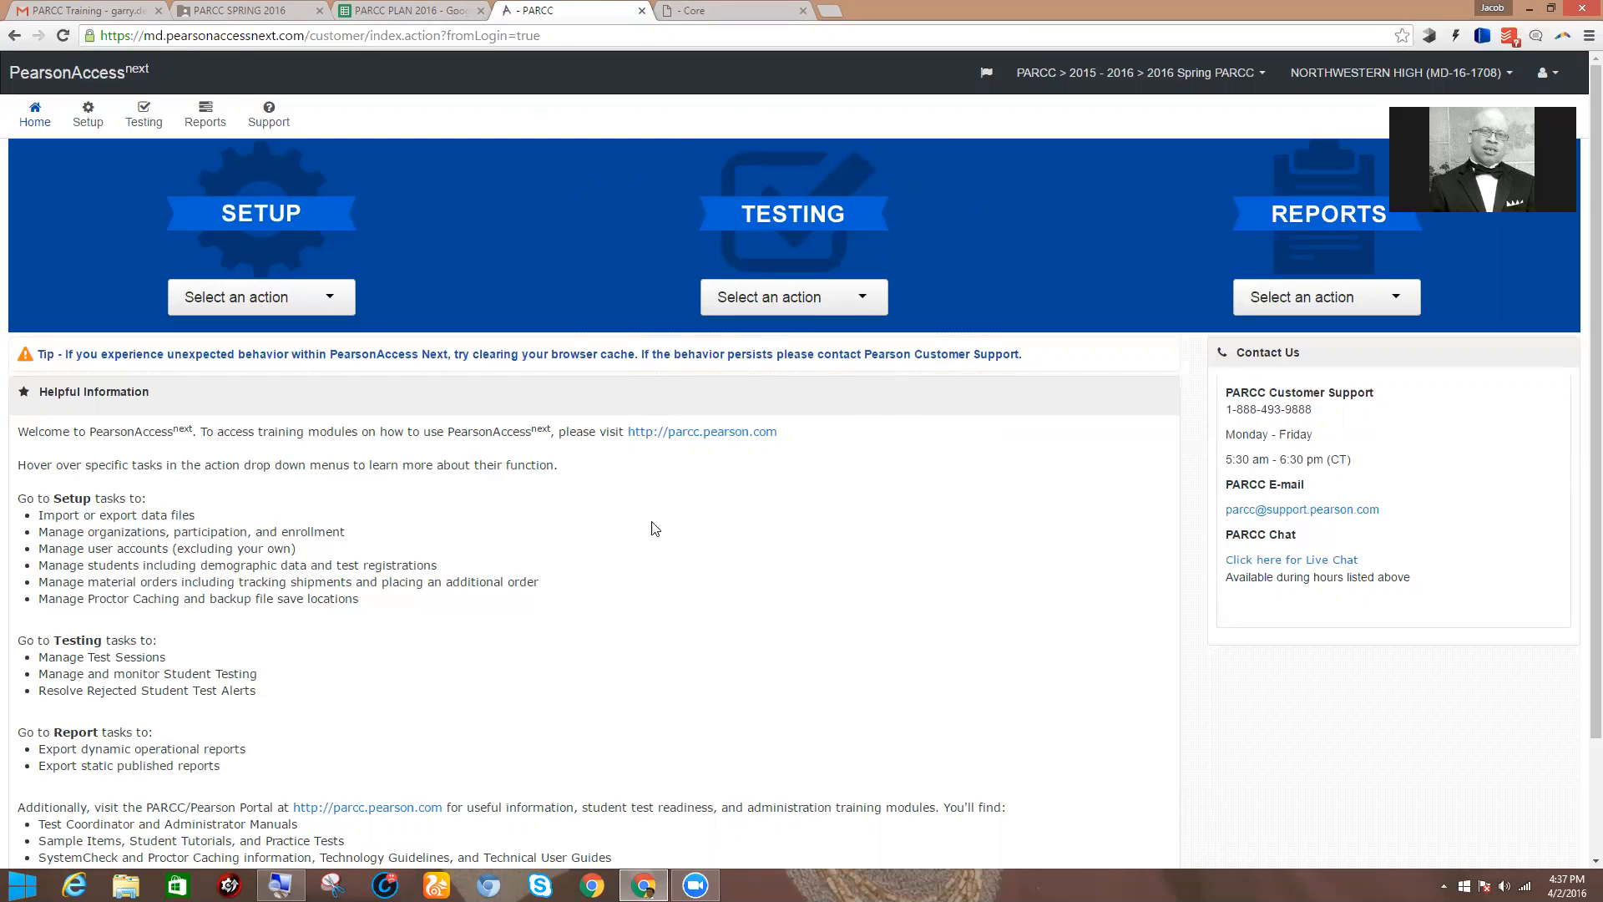
Open the testing Sessions page and search for sessions by the teacher's last name.
click(862, 299)
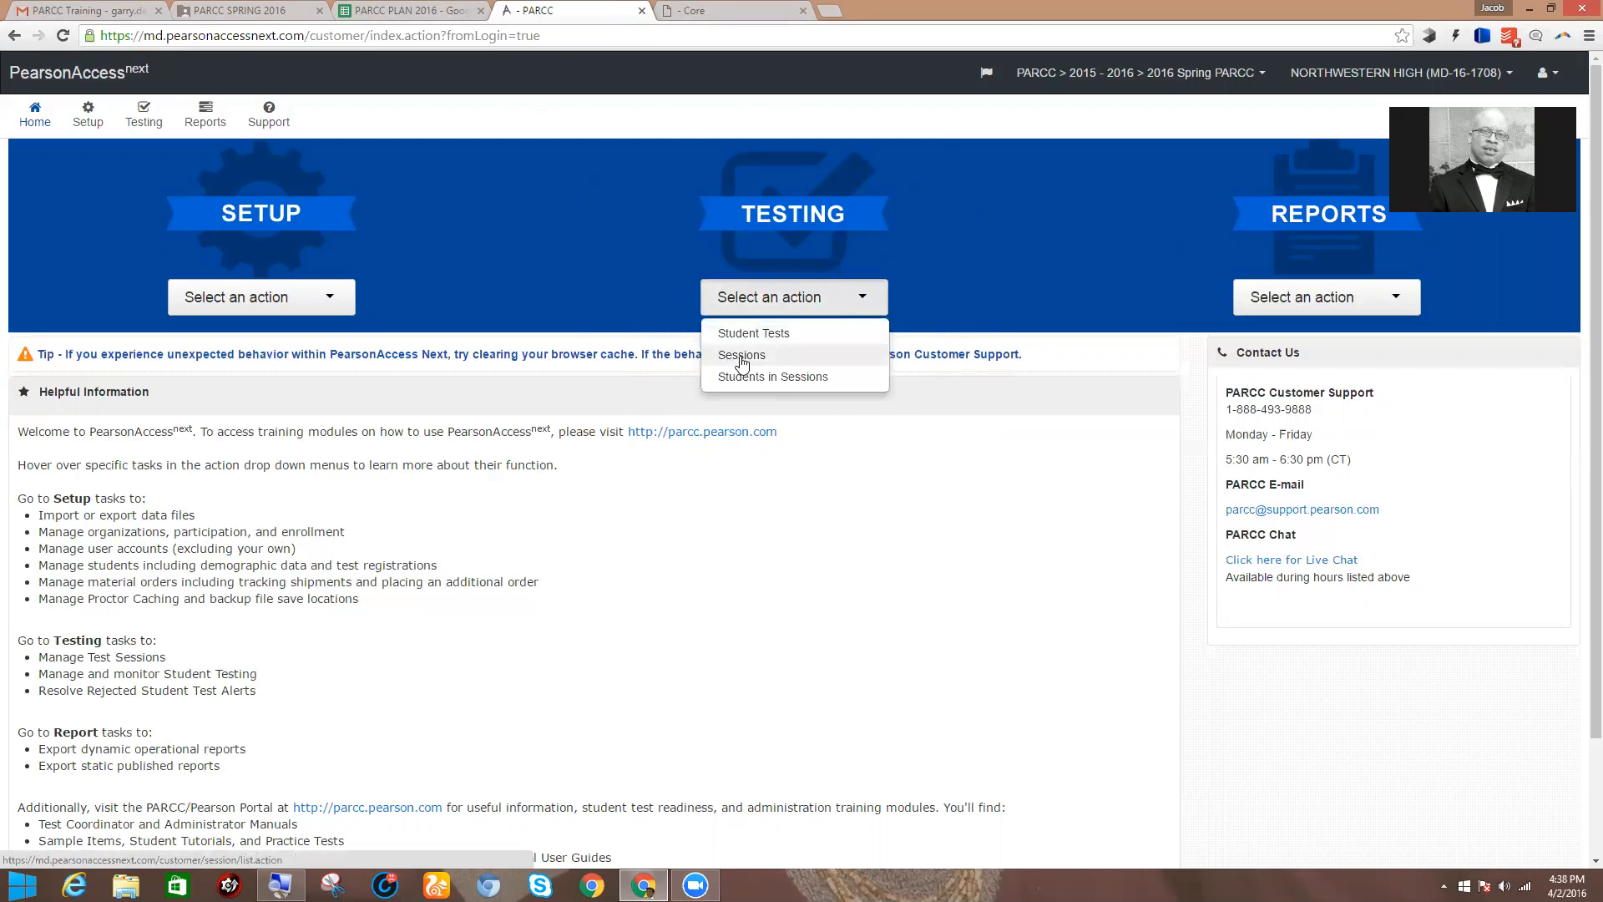
click(778, 357)
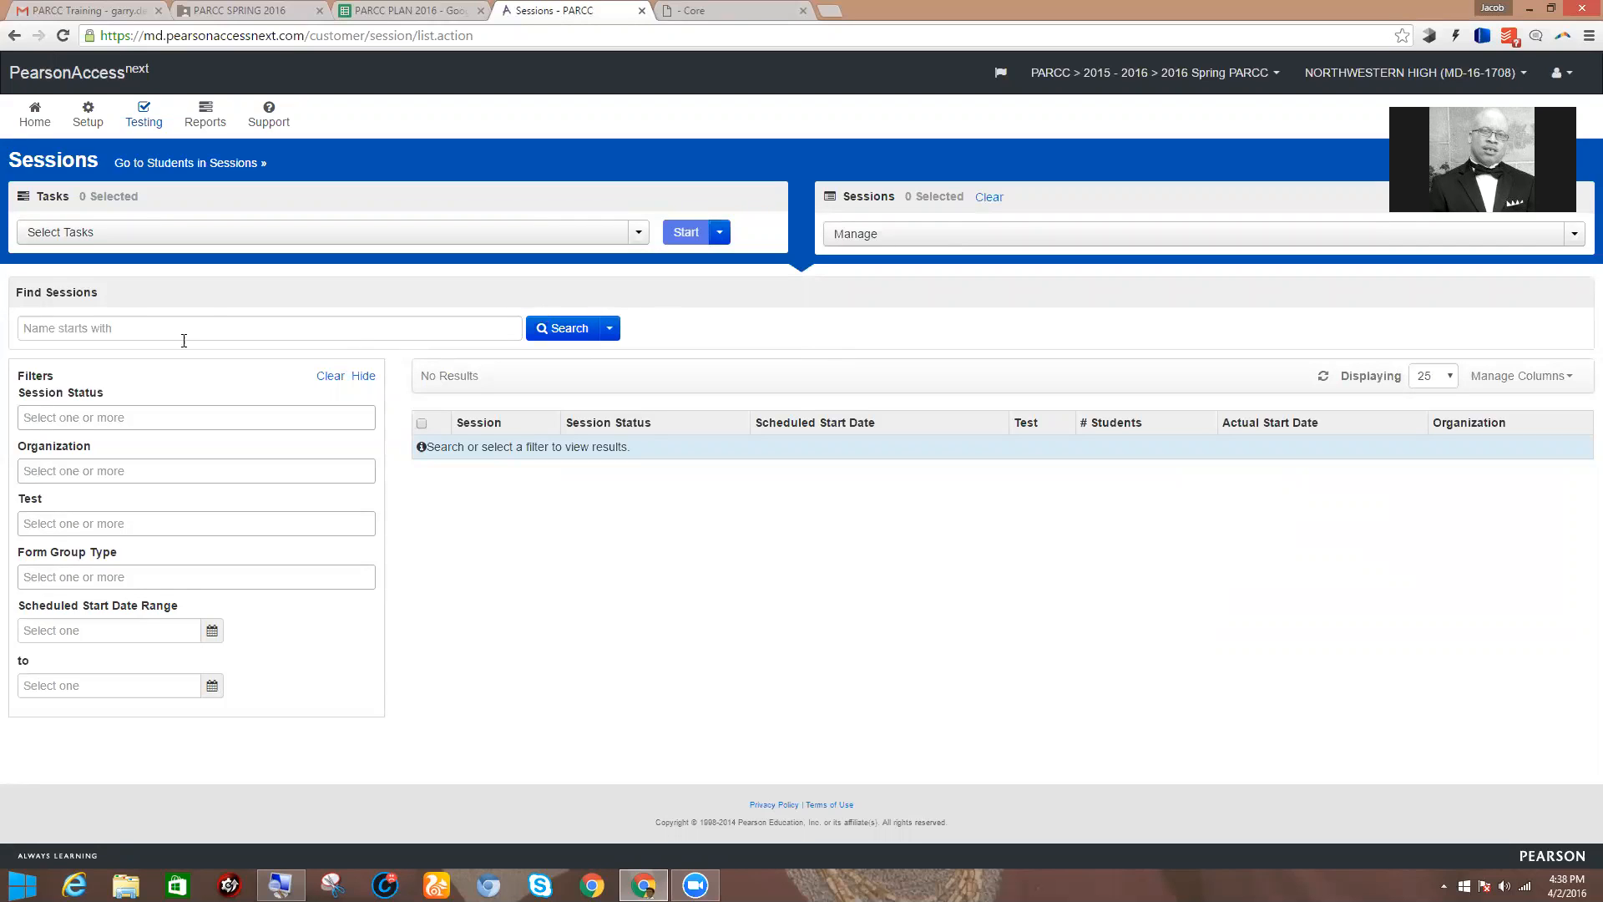
click(139, 325)
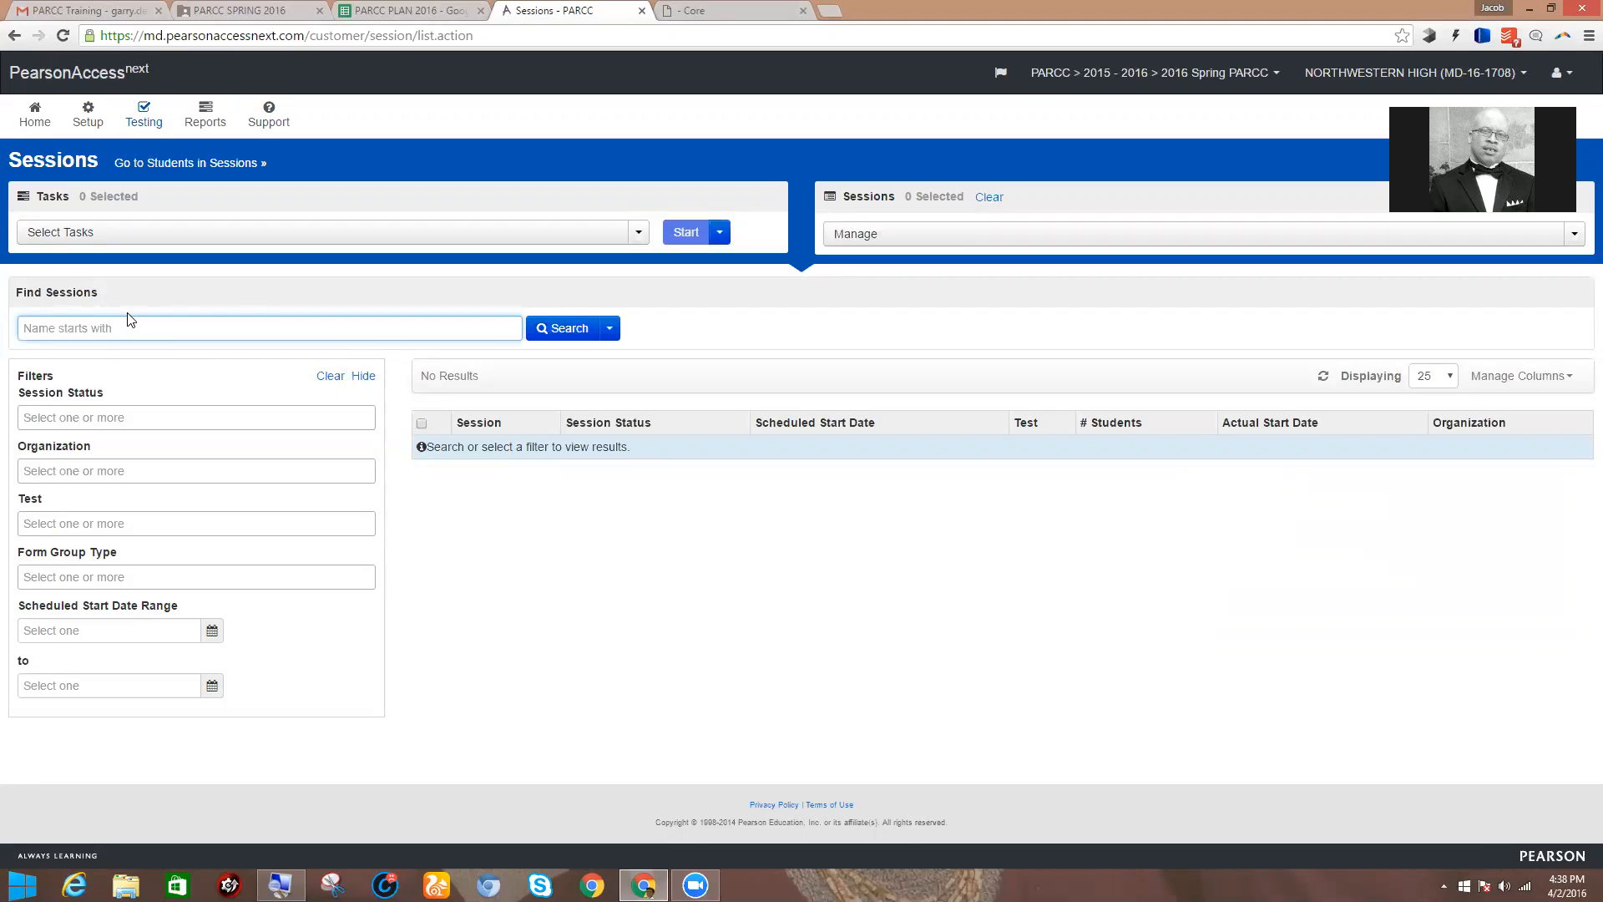
text(eby)
key(Return)
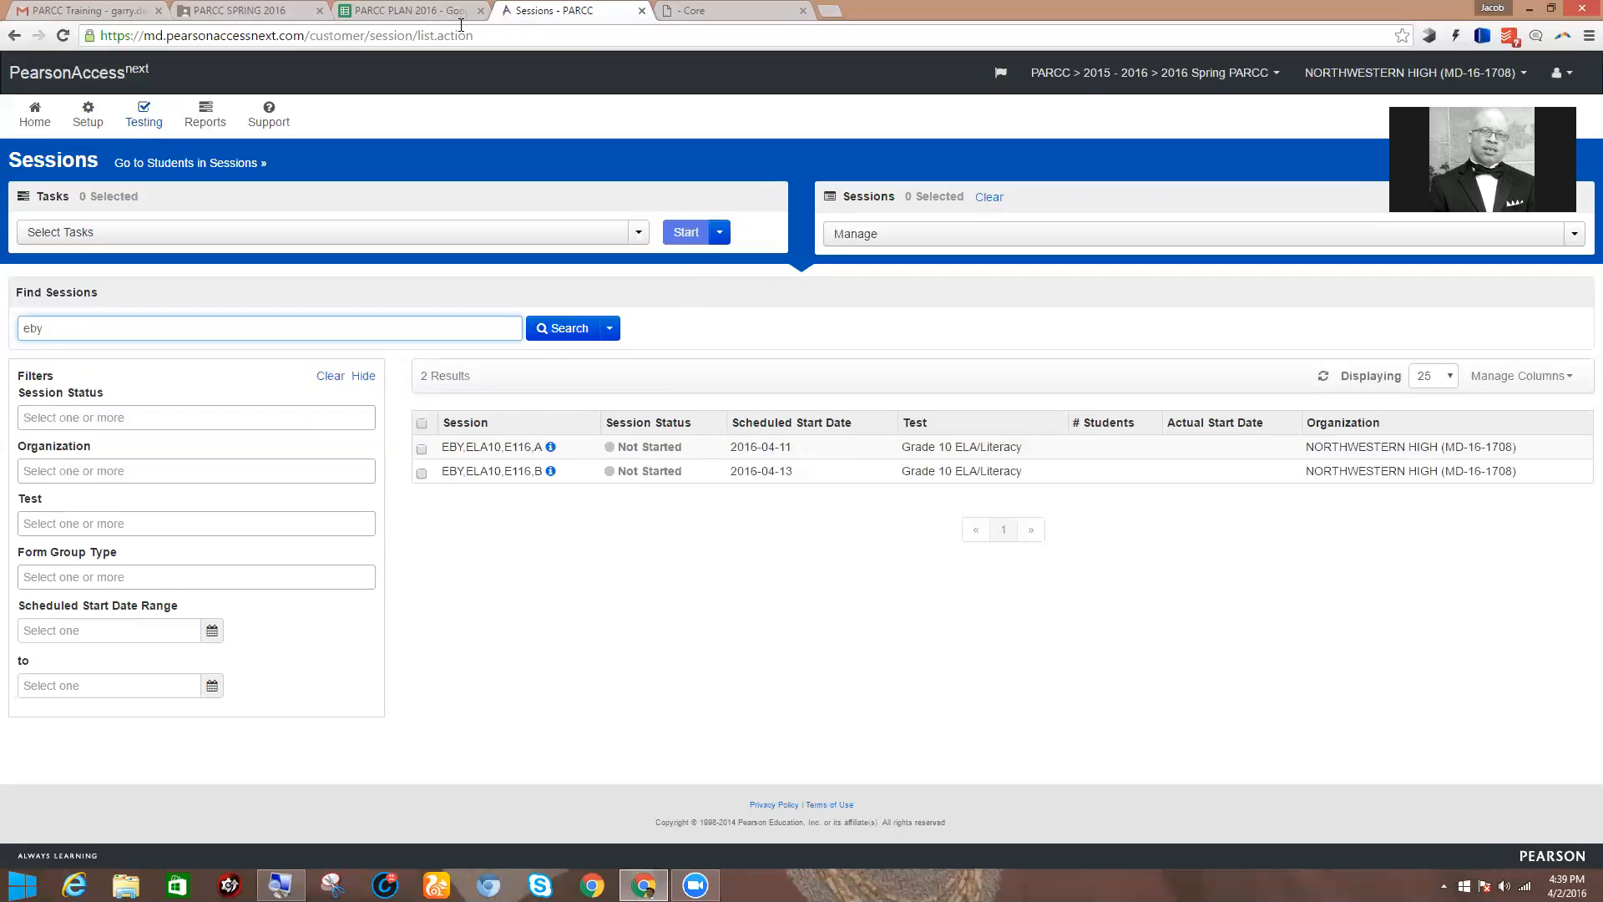
Switch to the Maryland training site and sign in with the saved username, re-entering the account password.
click(663, 16)
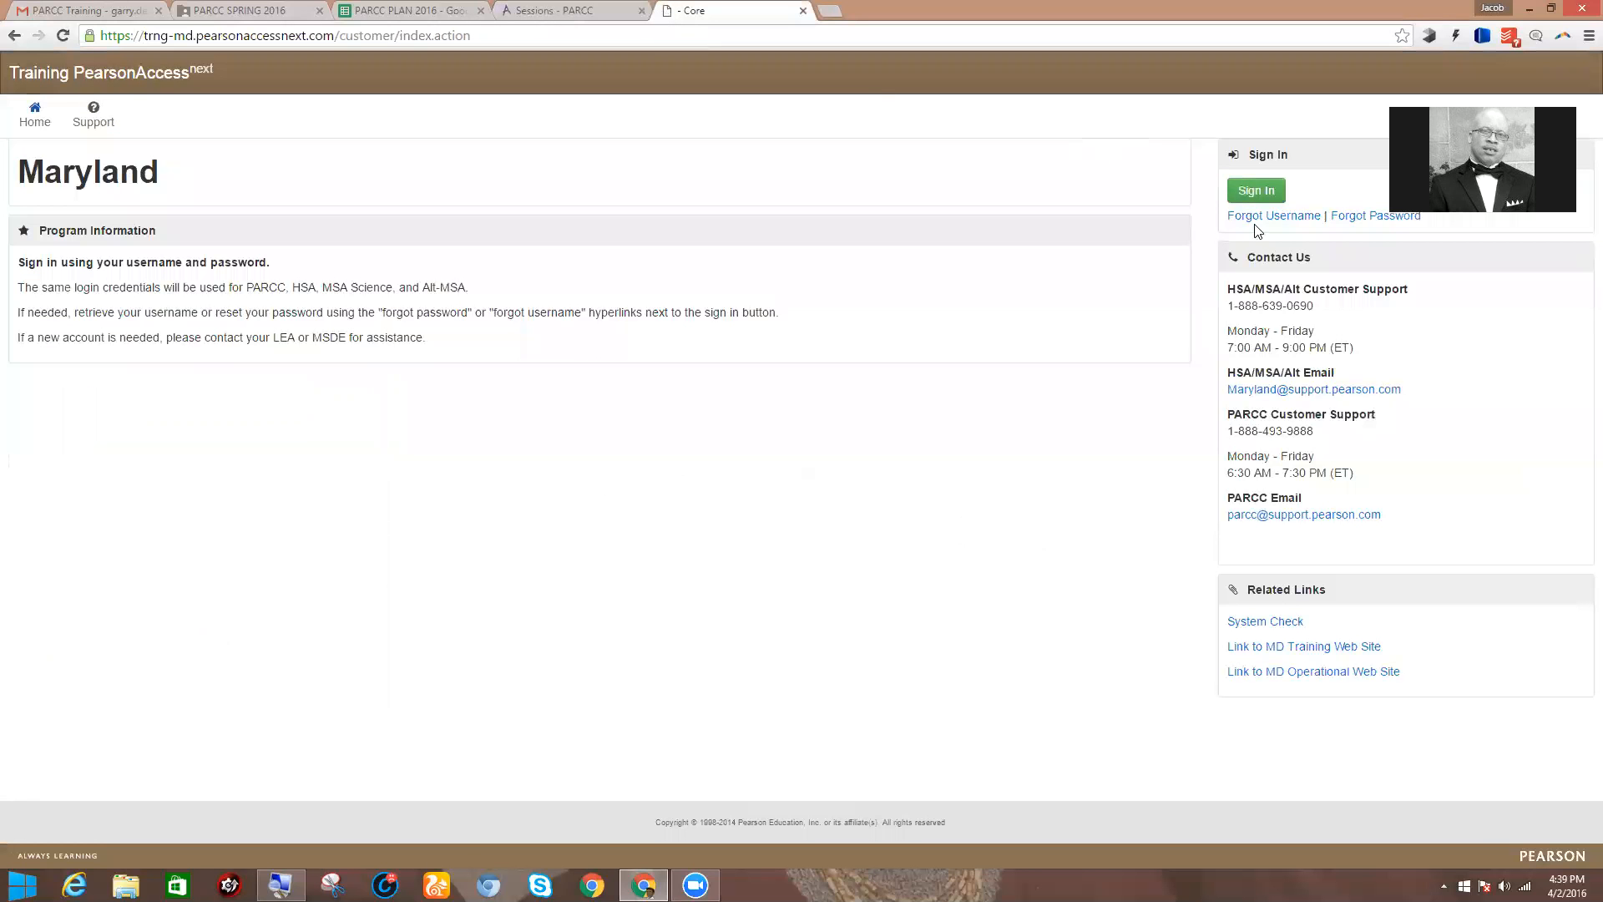
click(1266, 195)
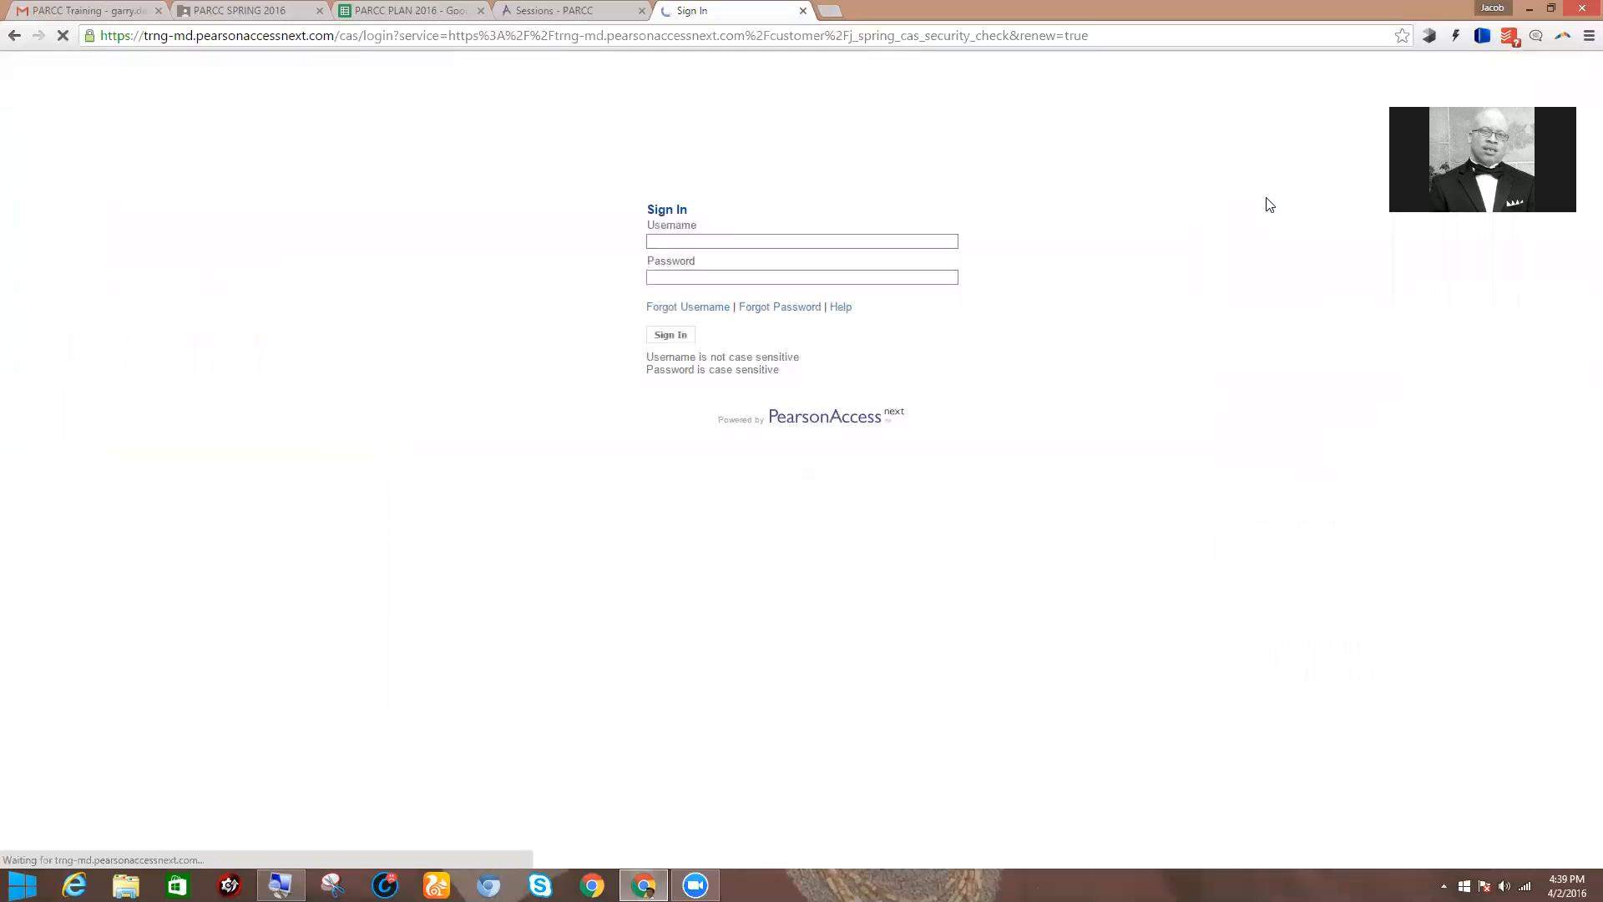
click(669, 334)
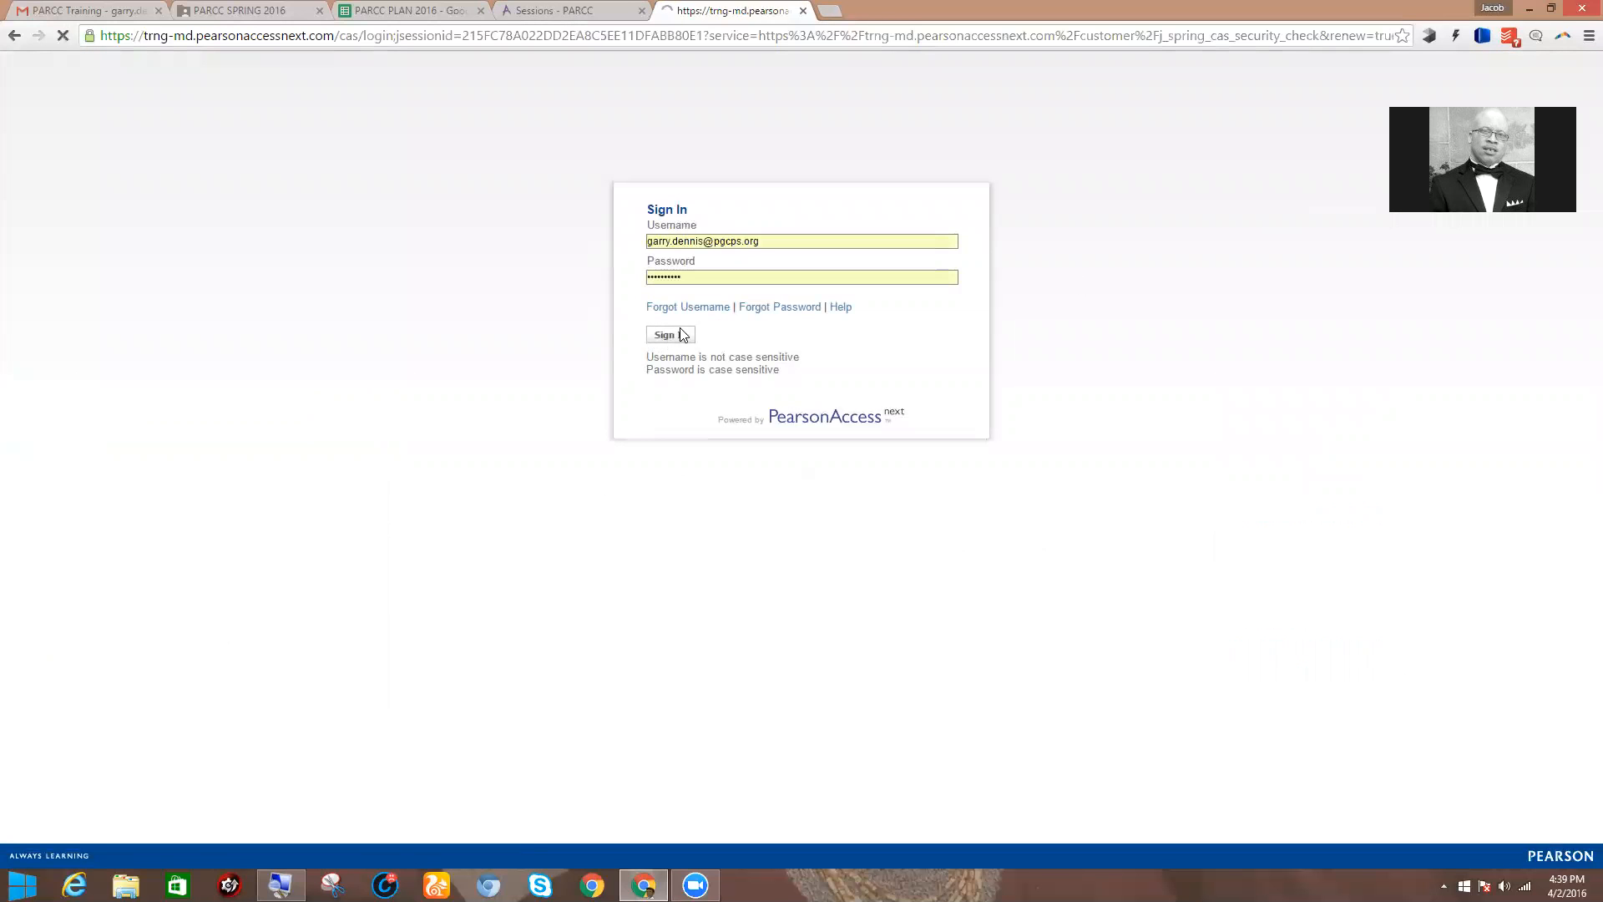
key(ctrl+a)
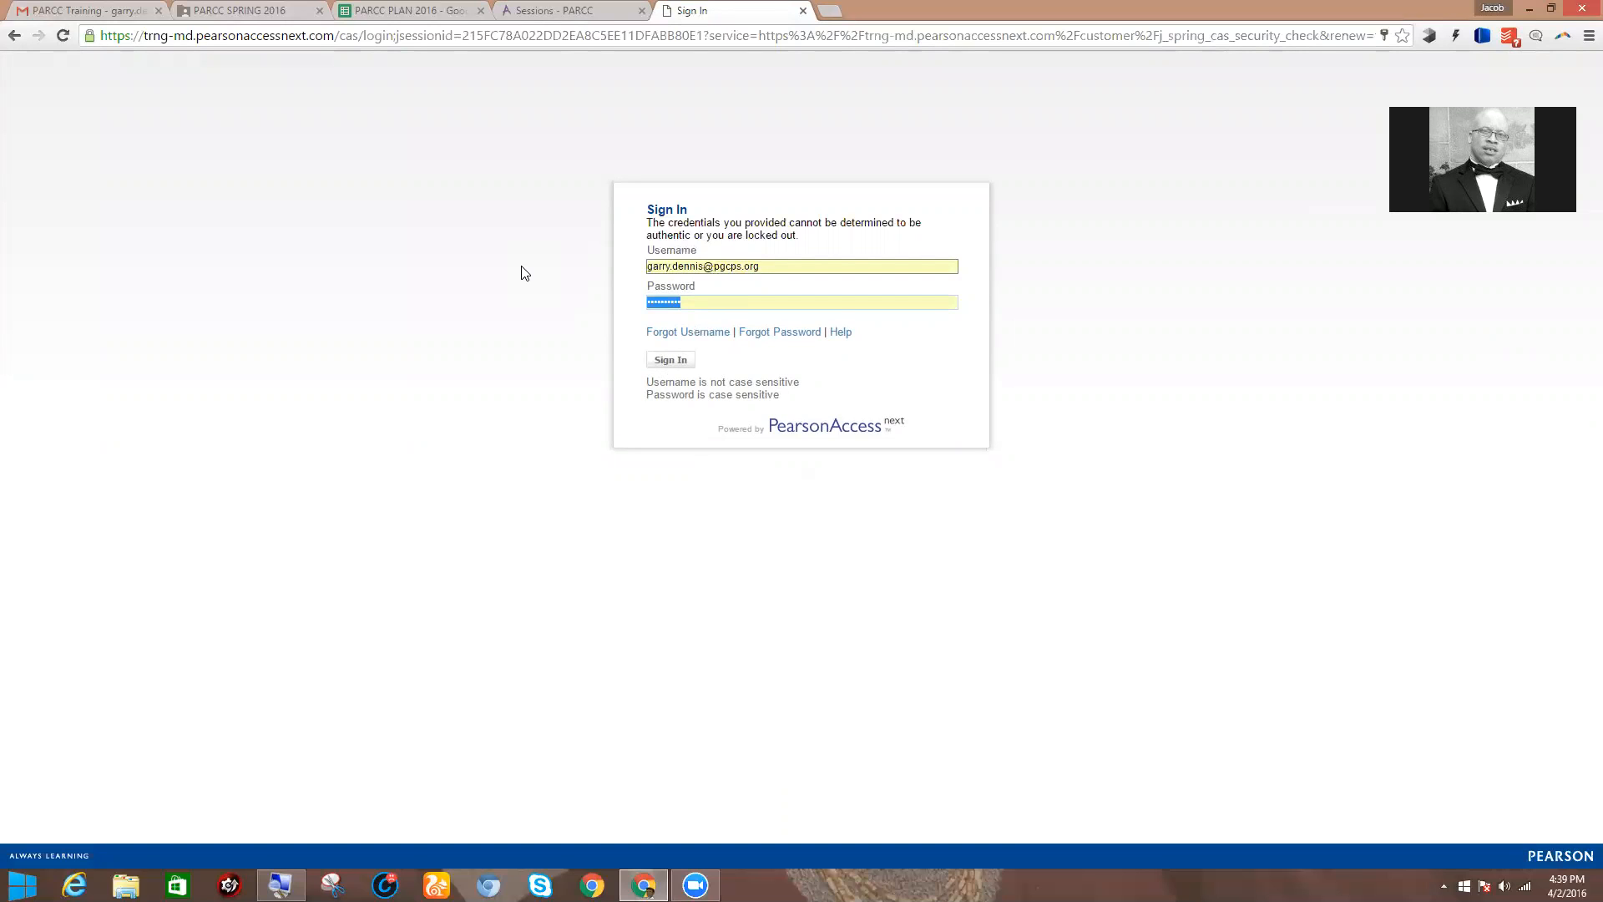
text(p)
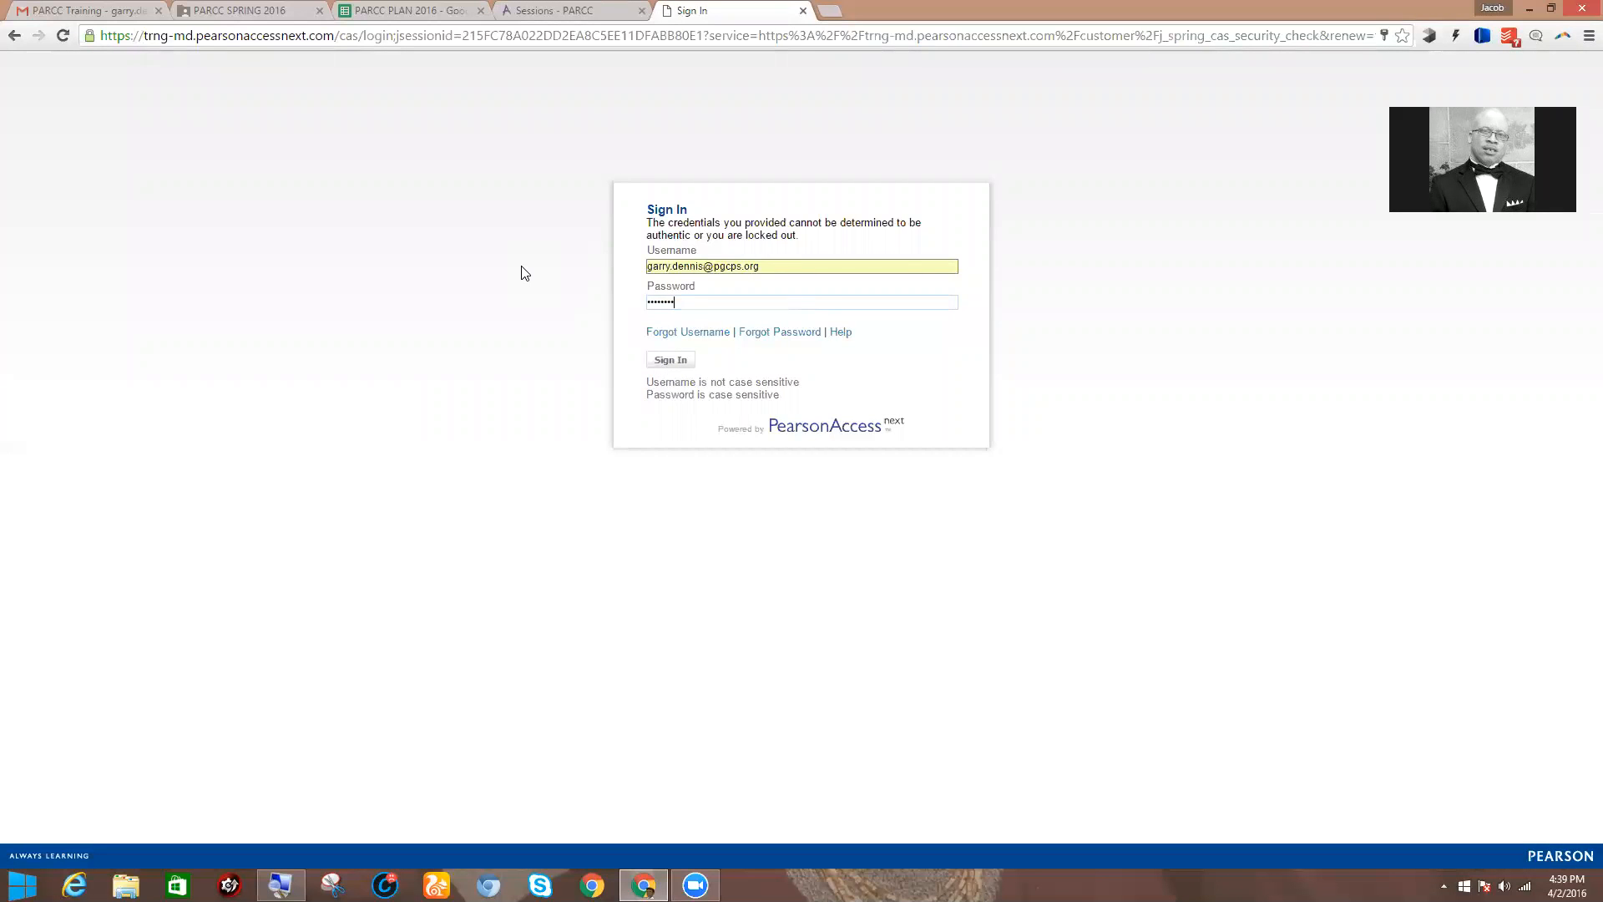
key(Return)
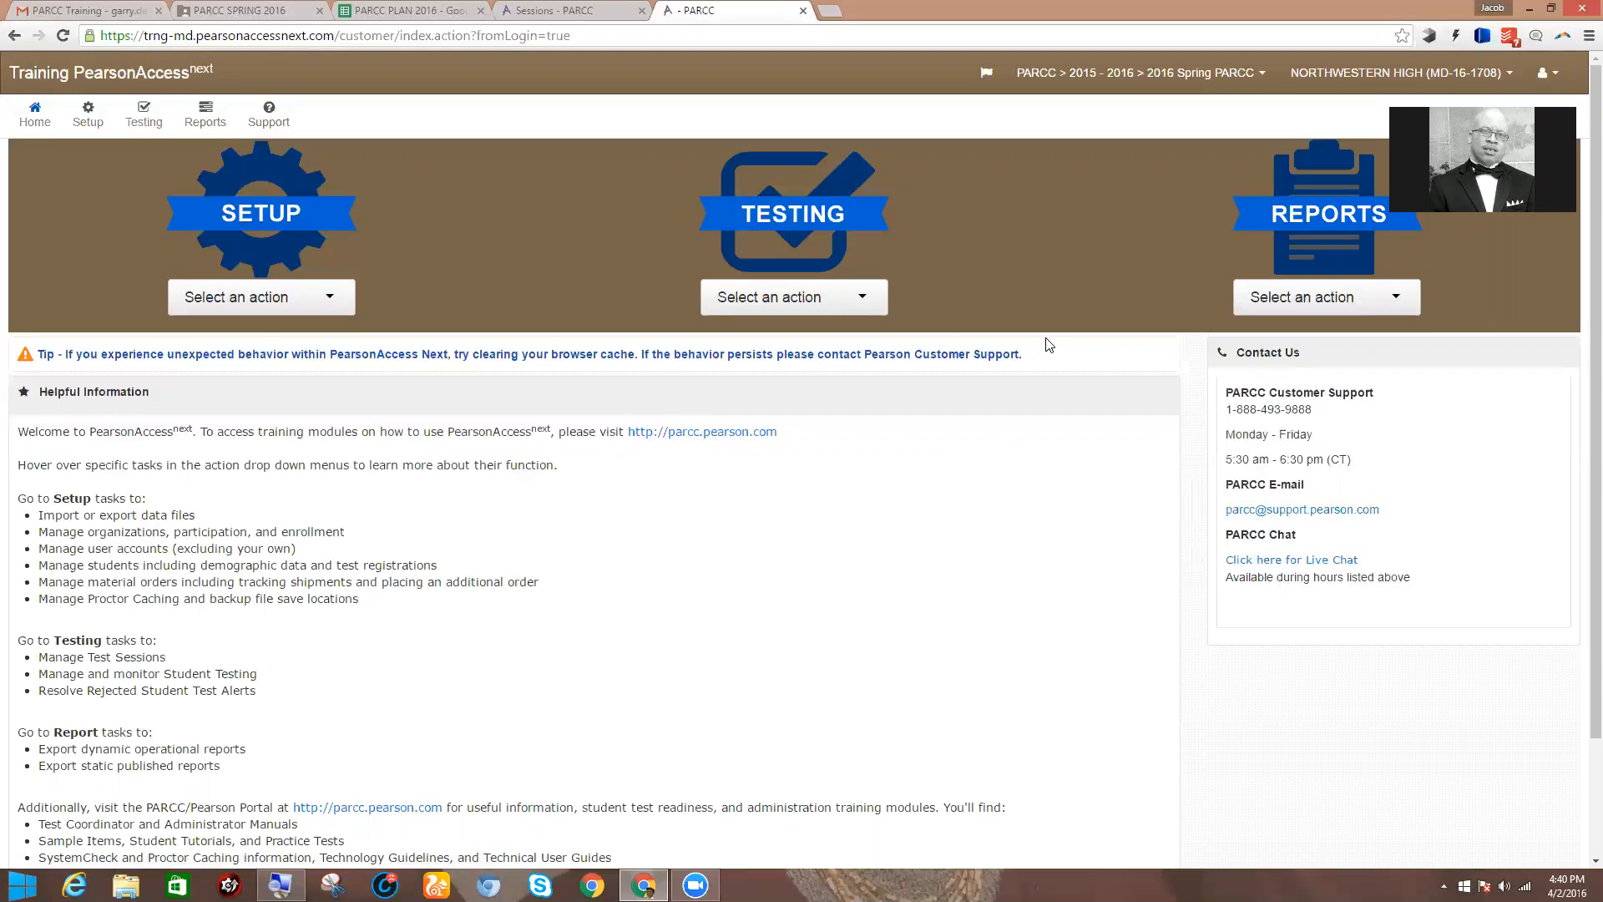
Open the training site's testing Sessions page and search for sessions by the test coordinator's last name.
click(882, 298)
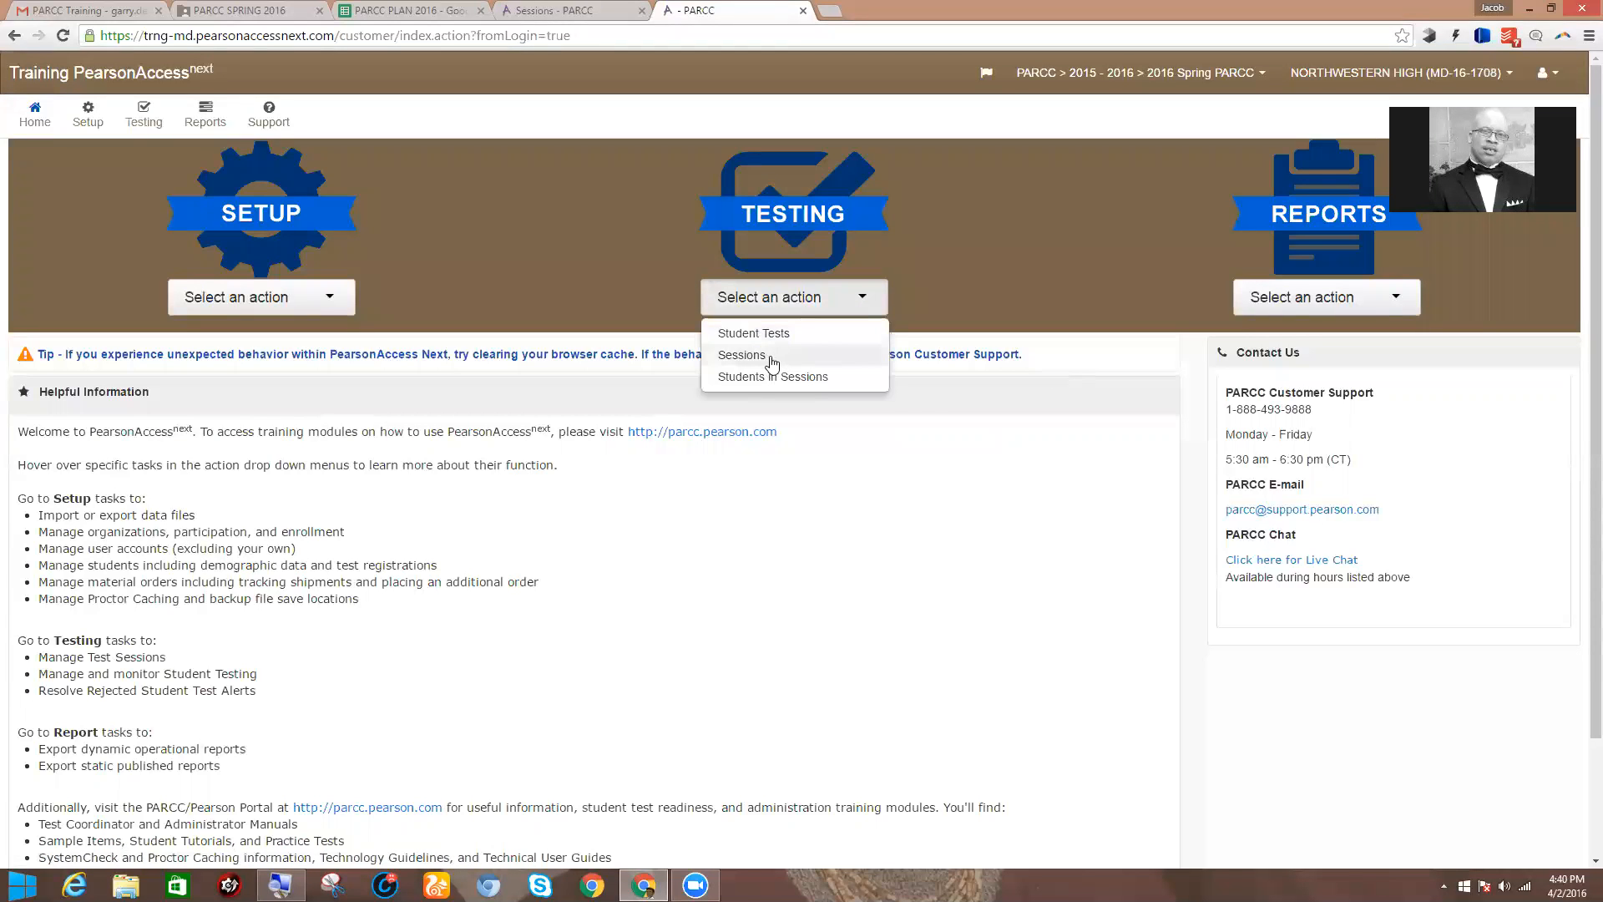
click(770, 360)
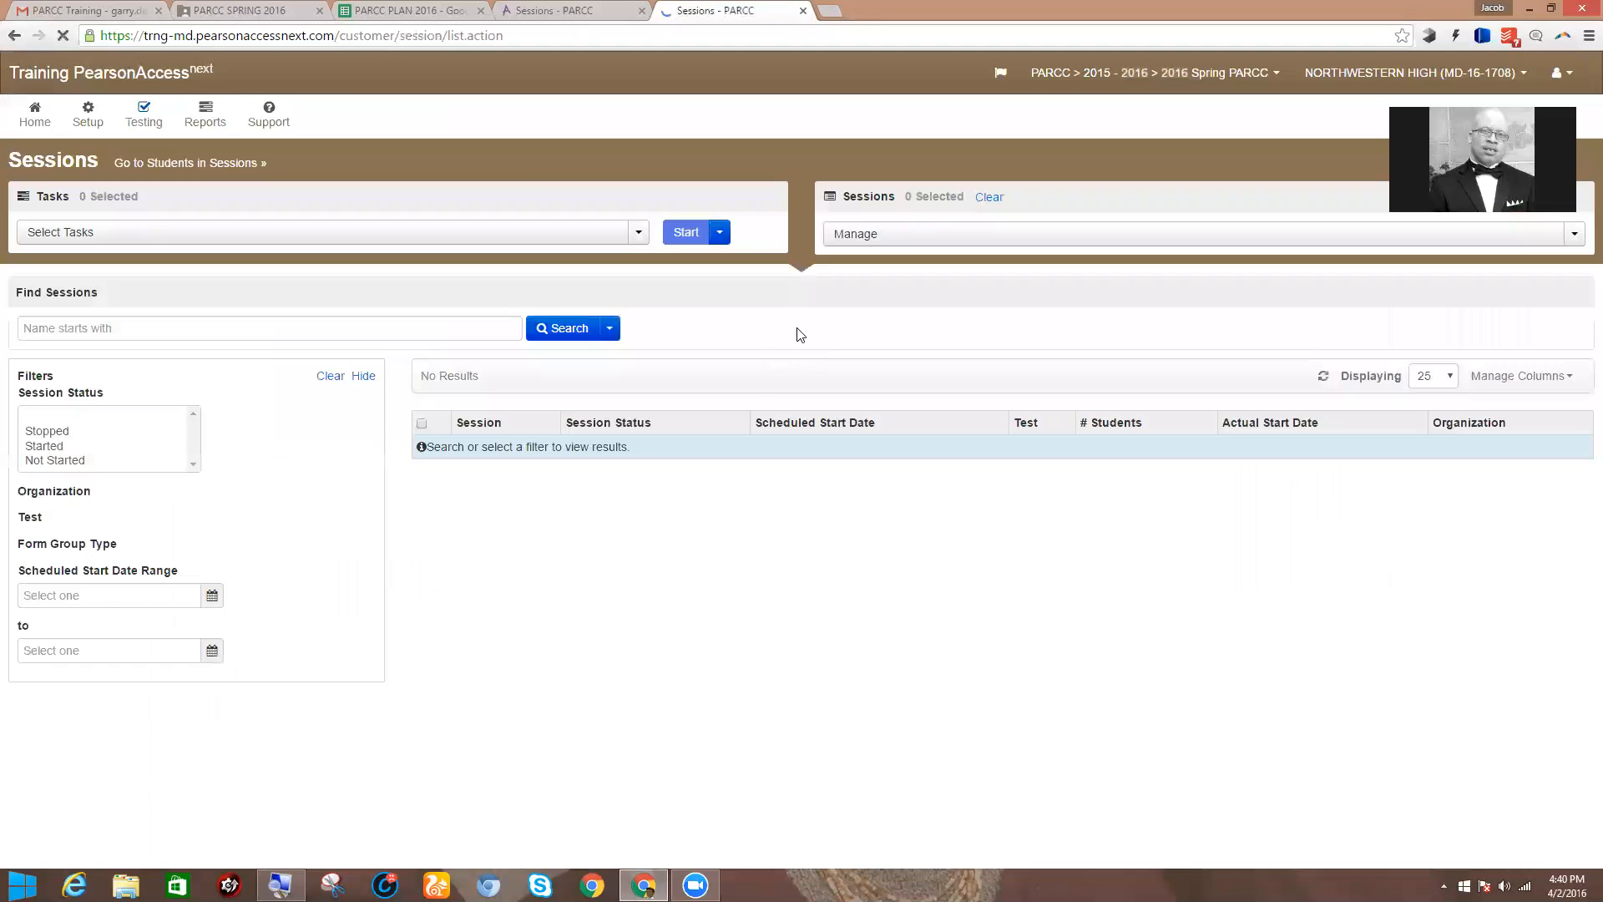
click(409, 324)
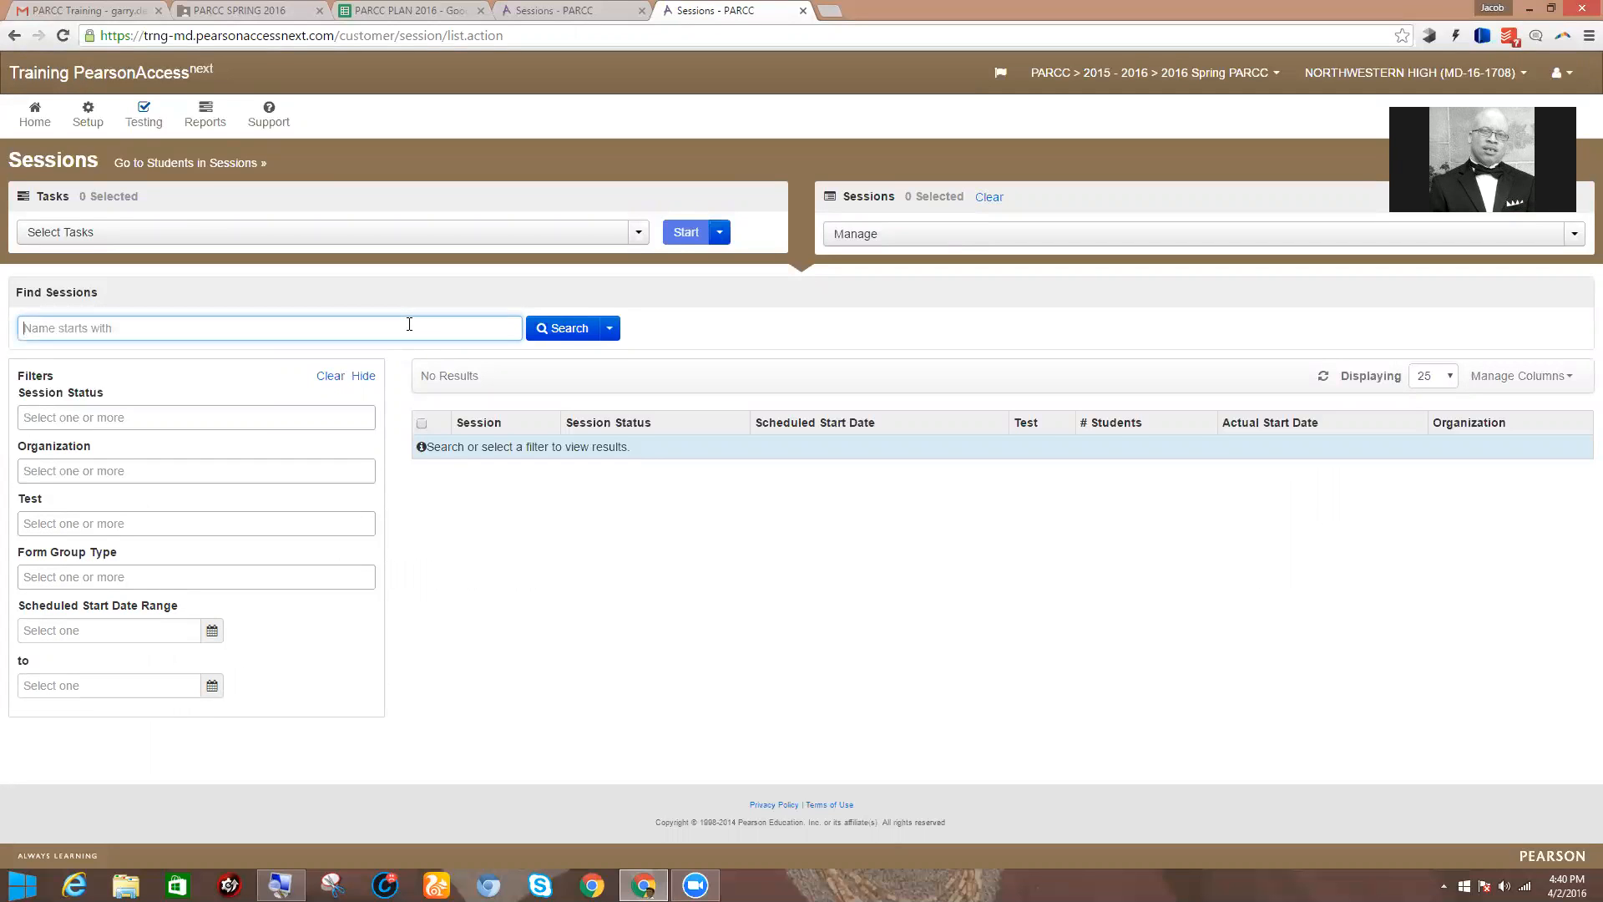
text(dennis)
key(Return)
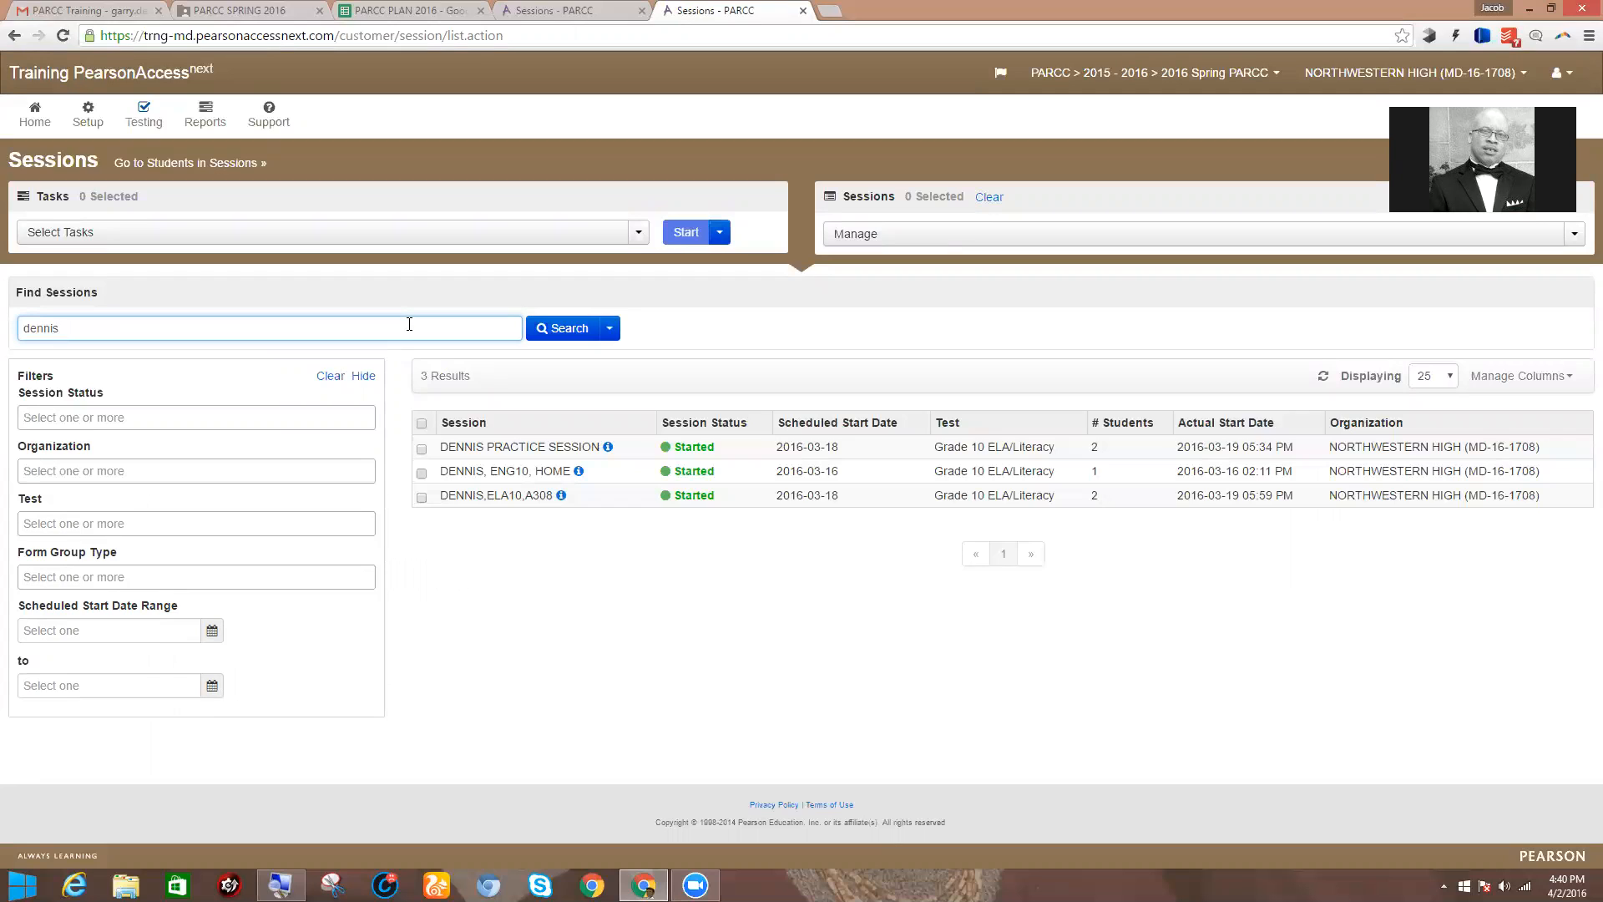
Show all sessions in place of the name search and look through the list of practice sessions.
click(609, 329)
click(614, 360)
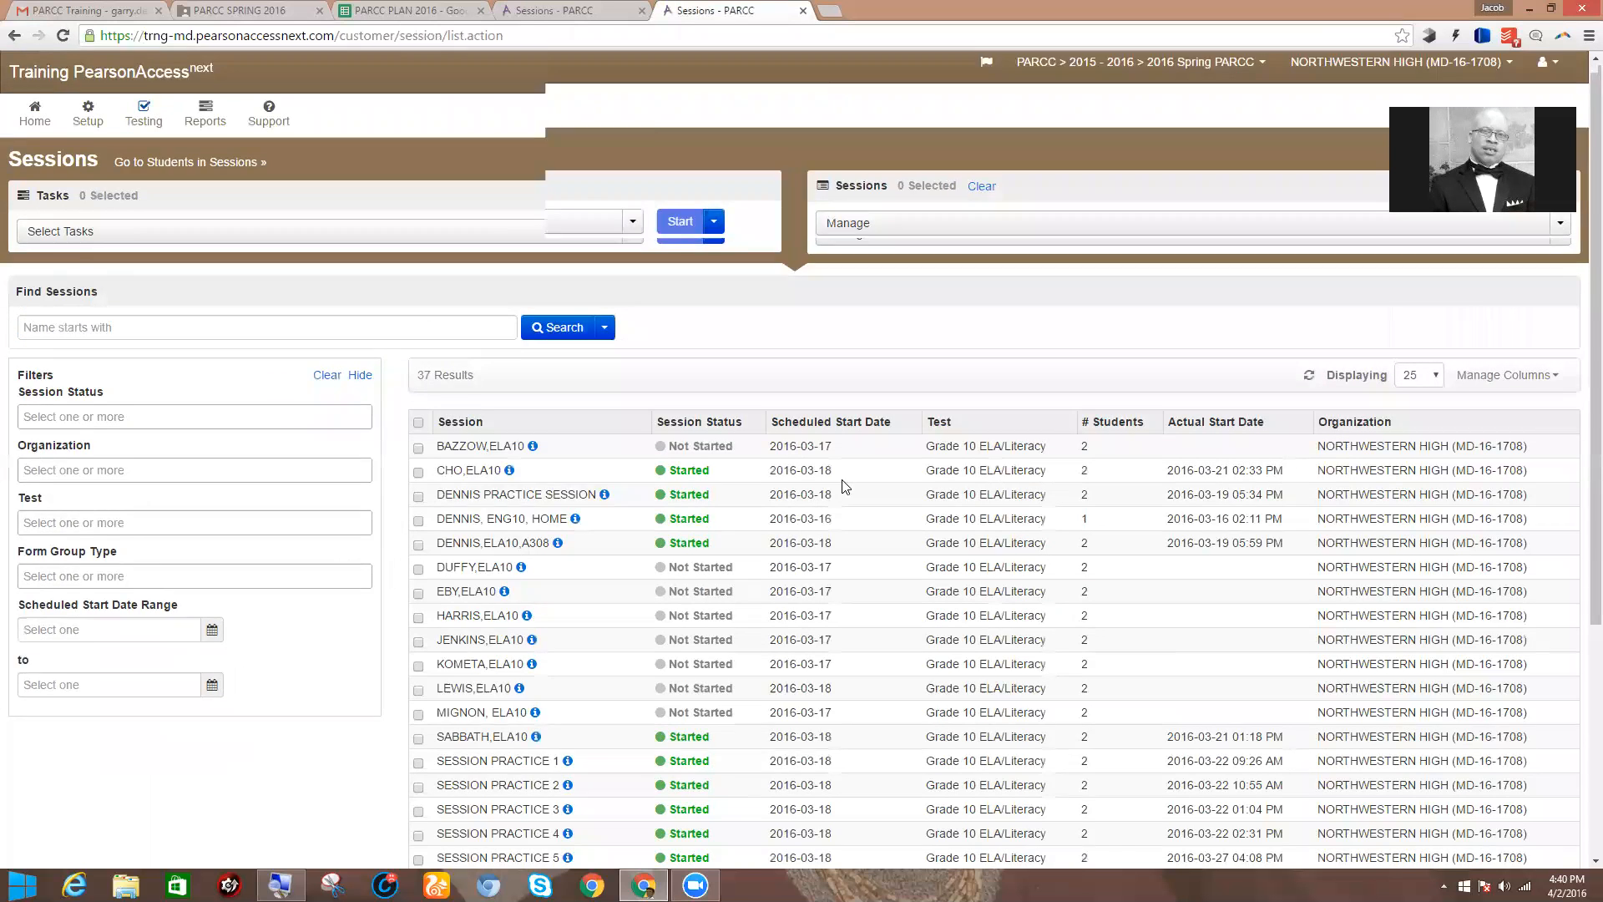
scroll(848, 468, down, 4)
scroll(861, 409, up, 1)
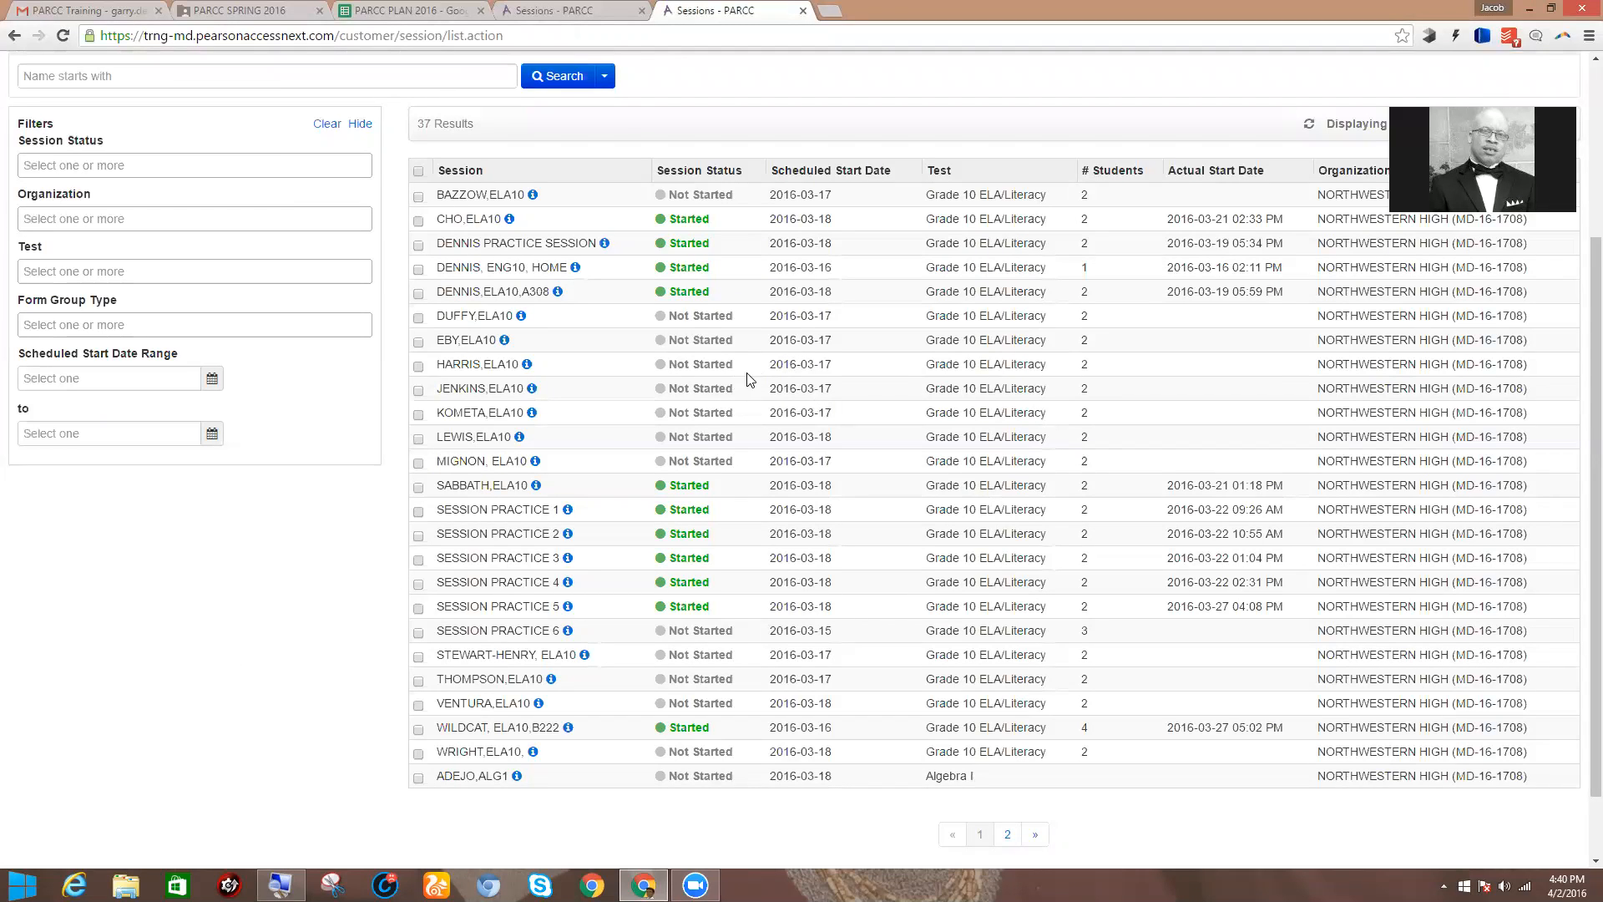
scroll(632, 408, down, 1)
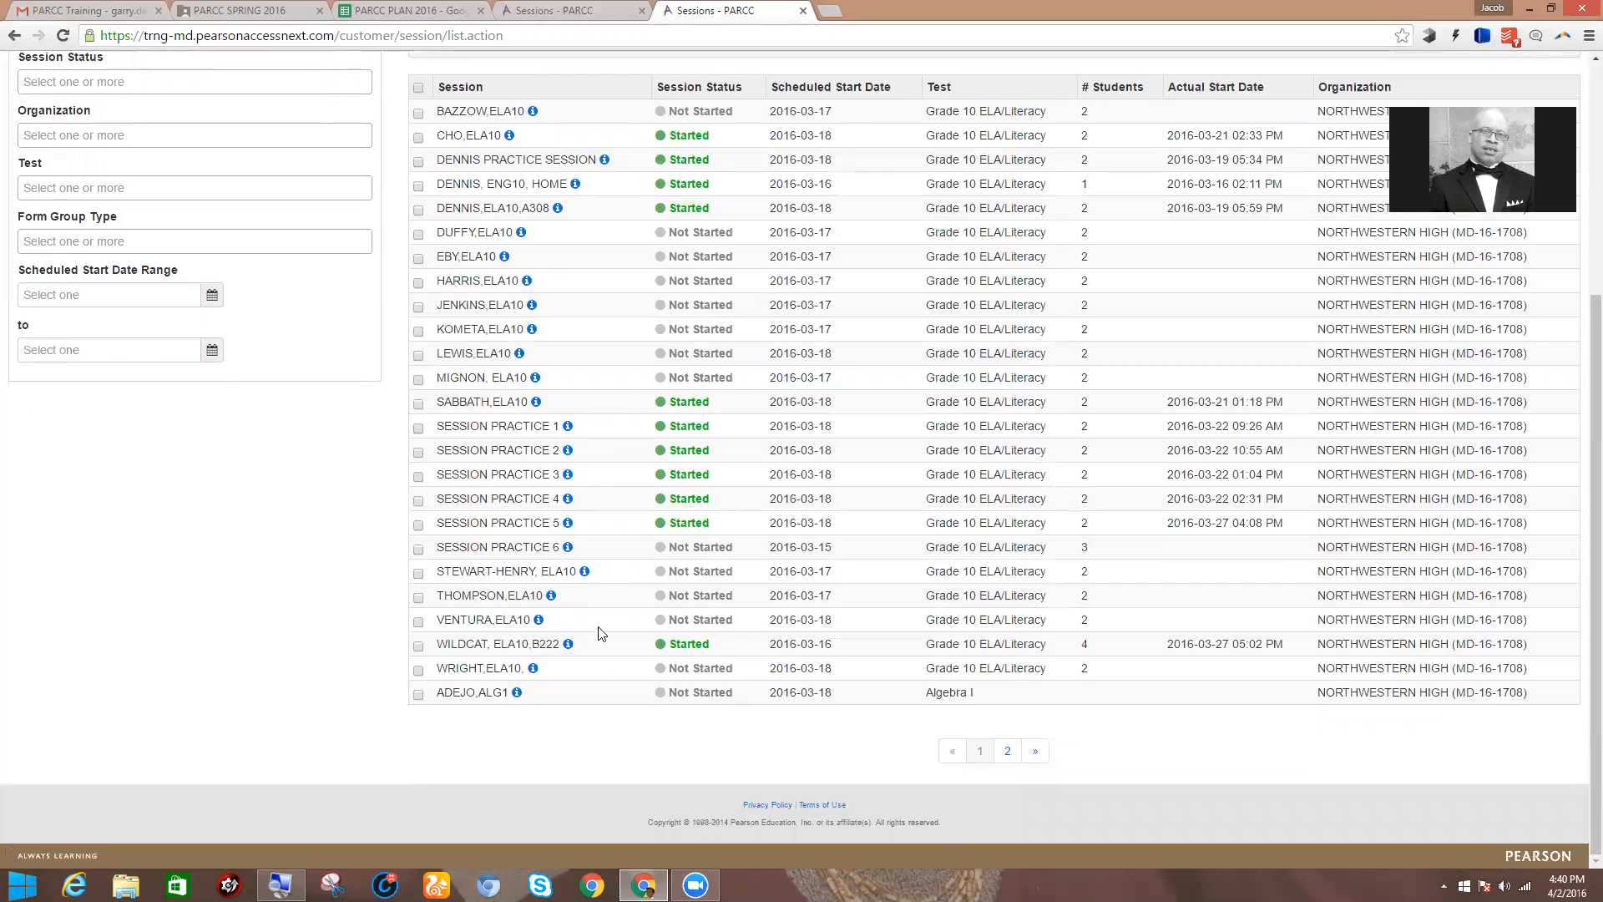
scroll(598, 633, up, 2)
Select SESSION PRACTICE 1 and the ELA10 session three rows above it, and open both in Students in Sessions.
click(419, 595)
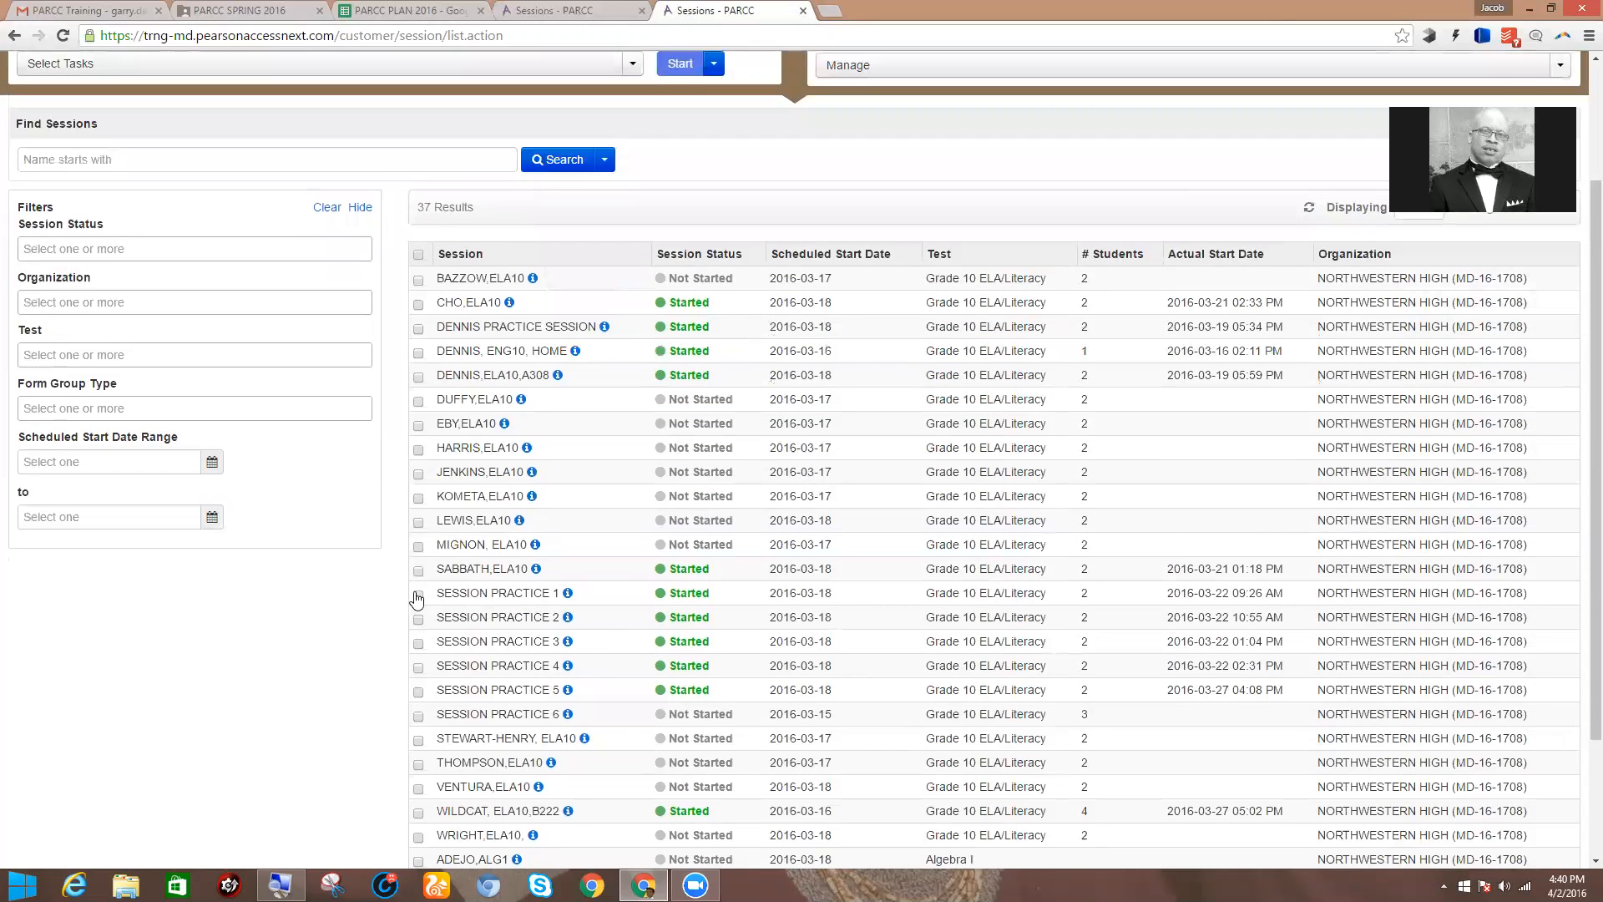
click(419, 526)
scroll(330, 514, up, 2)
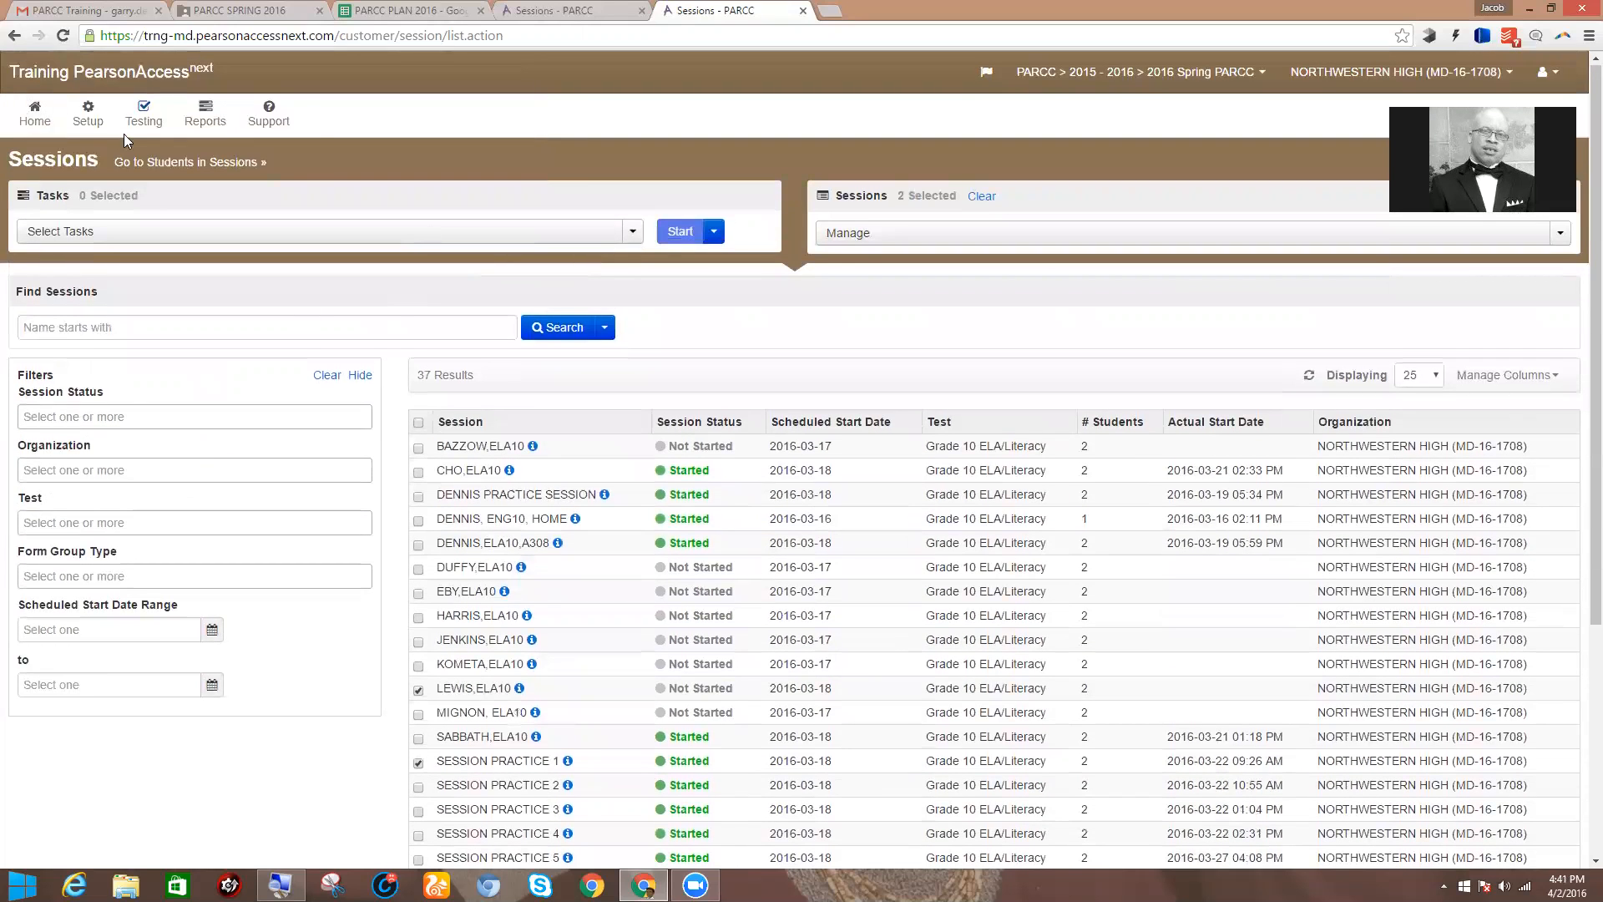
click(166, 164)
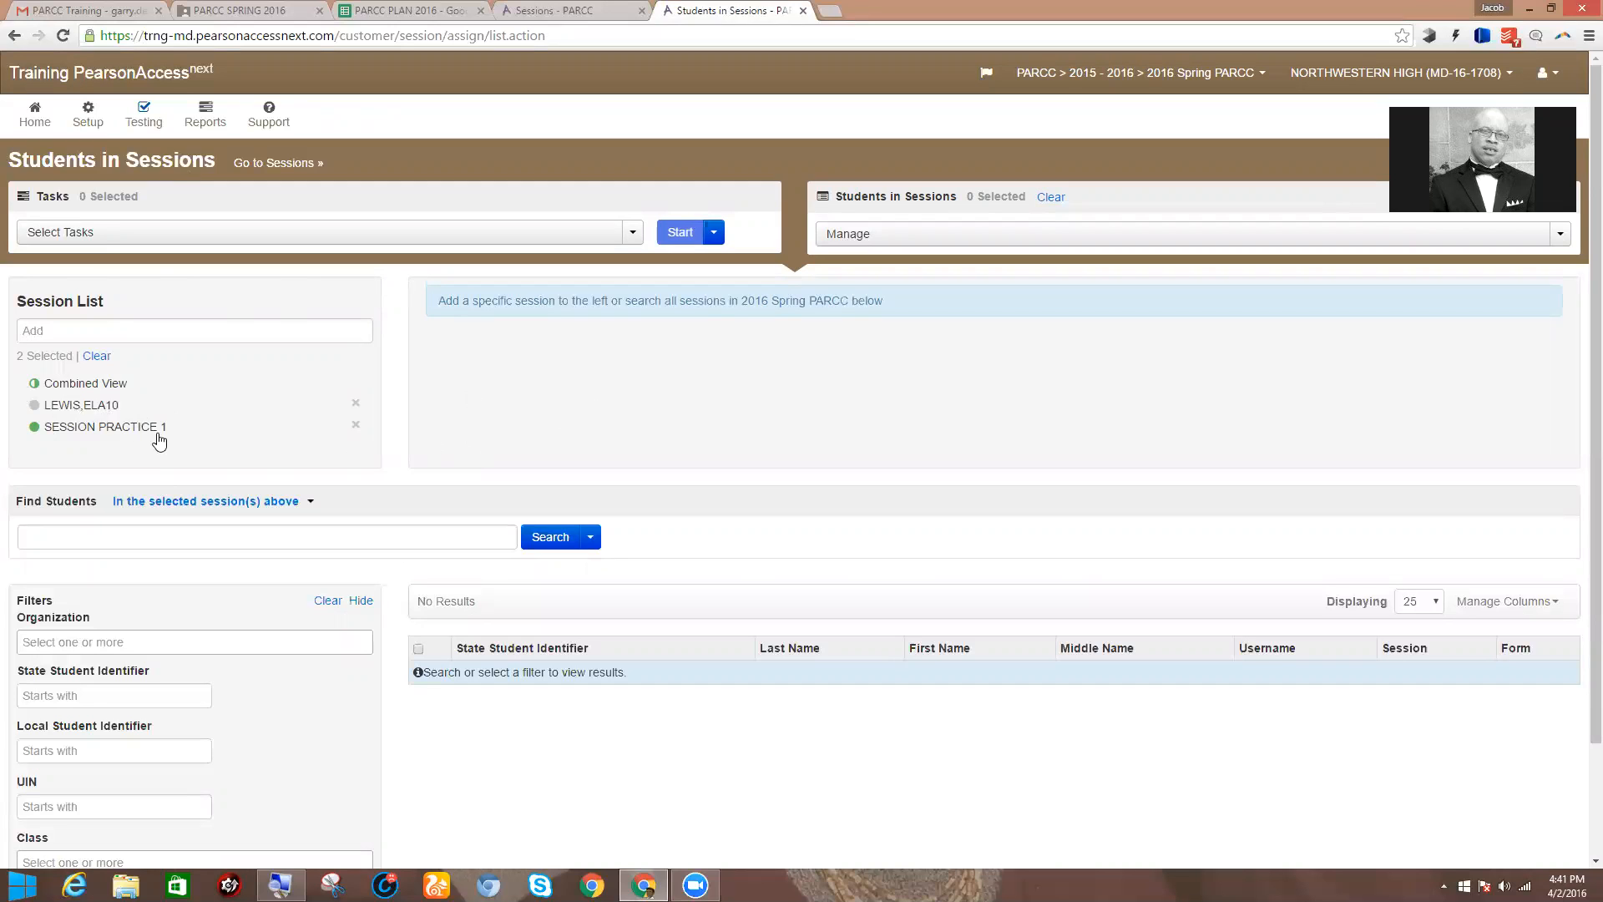
Open the teacher's ELA10 session in the session list and examine its students and unit statuses.
click(99, 409)
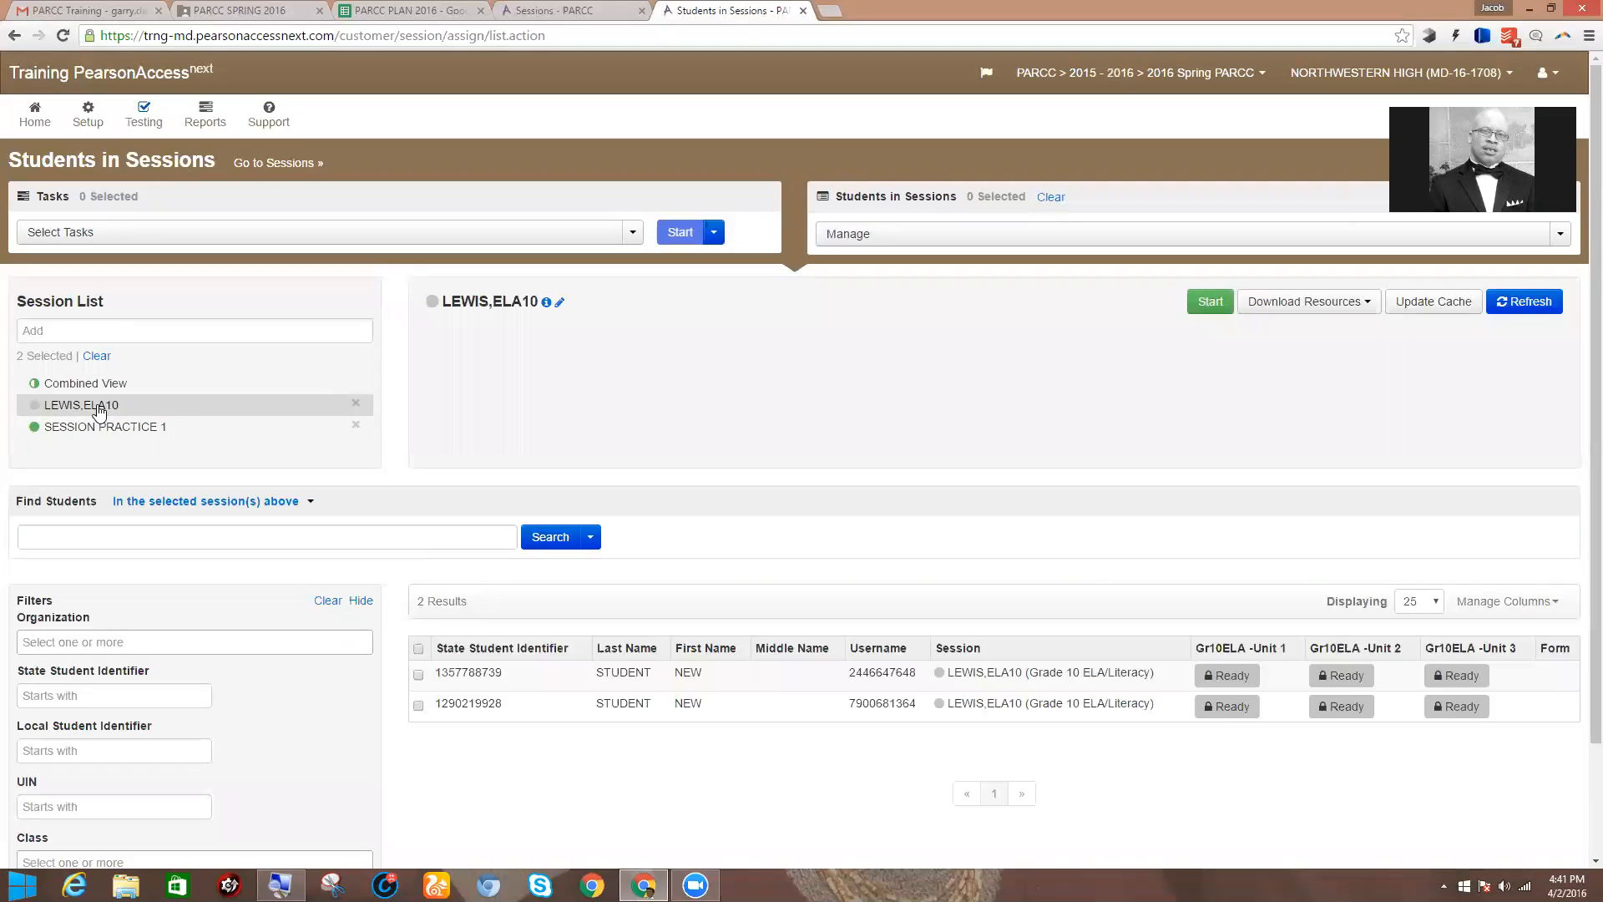
scroll(1292, 756, down, 2)
scroll(1153, 512, up, 2)
scroll(1087, 428, down, 2)
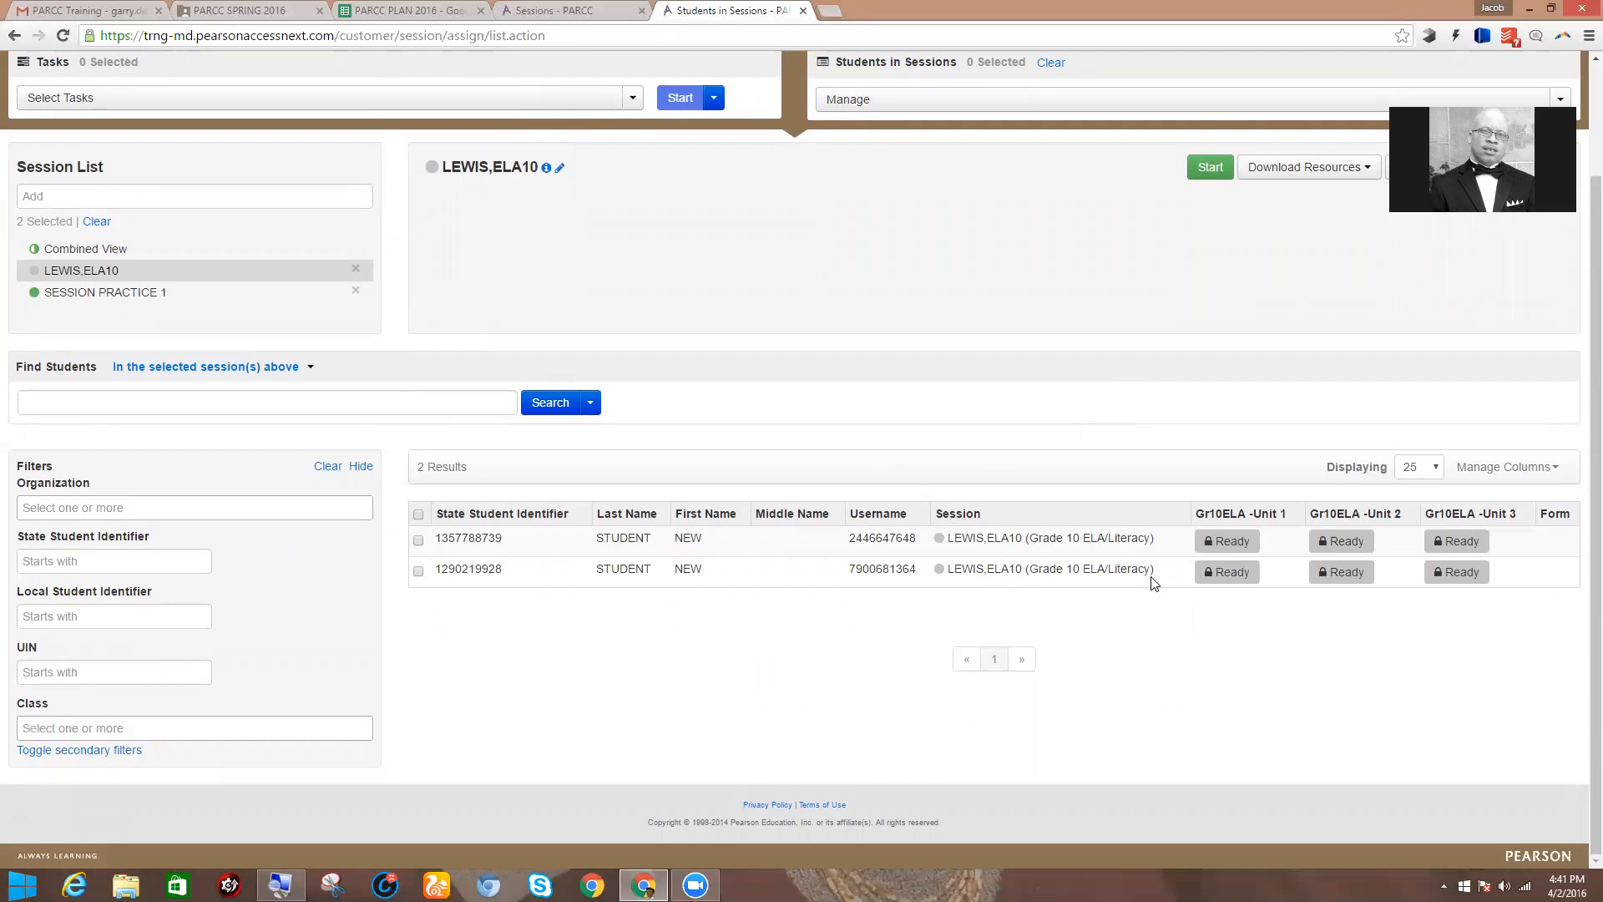
scroll(943, 342, up, 2)
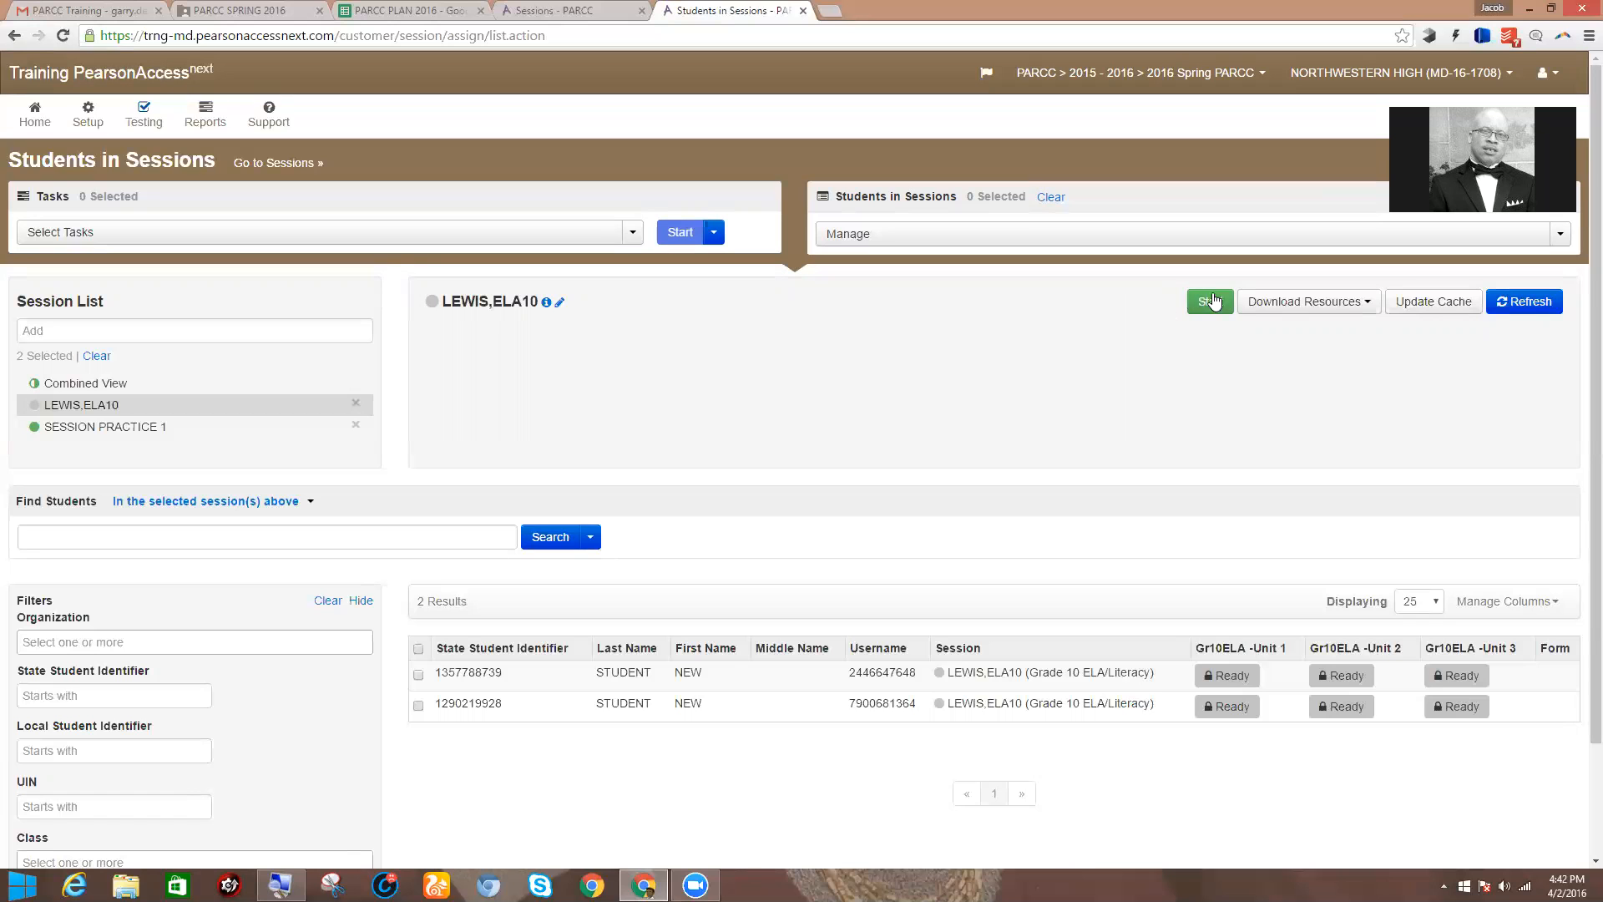
Switch to SESSION PRACTICE 1 and open its student testing tickets in Detail View - 4 per page.
click(113, 430)
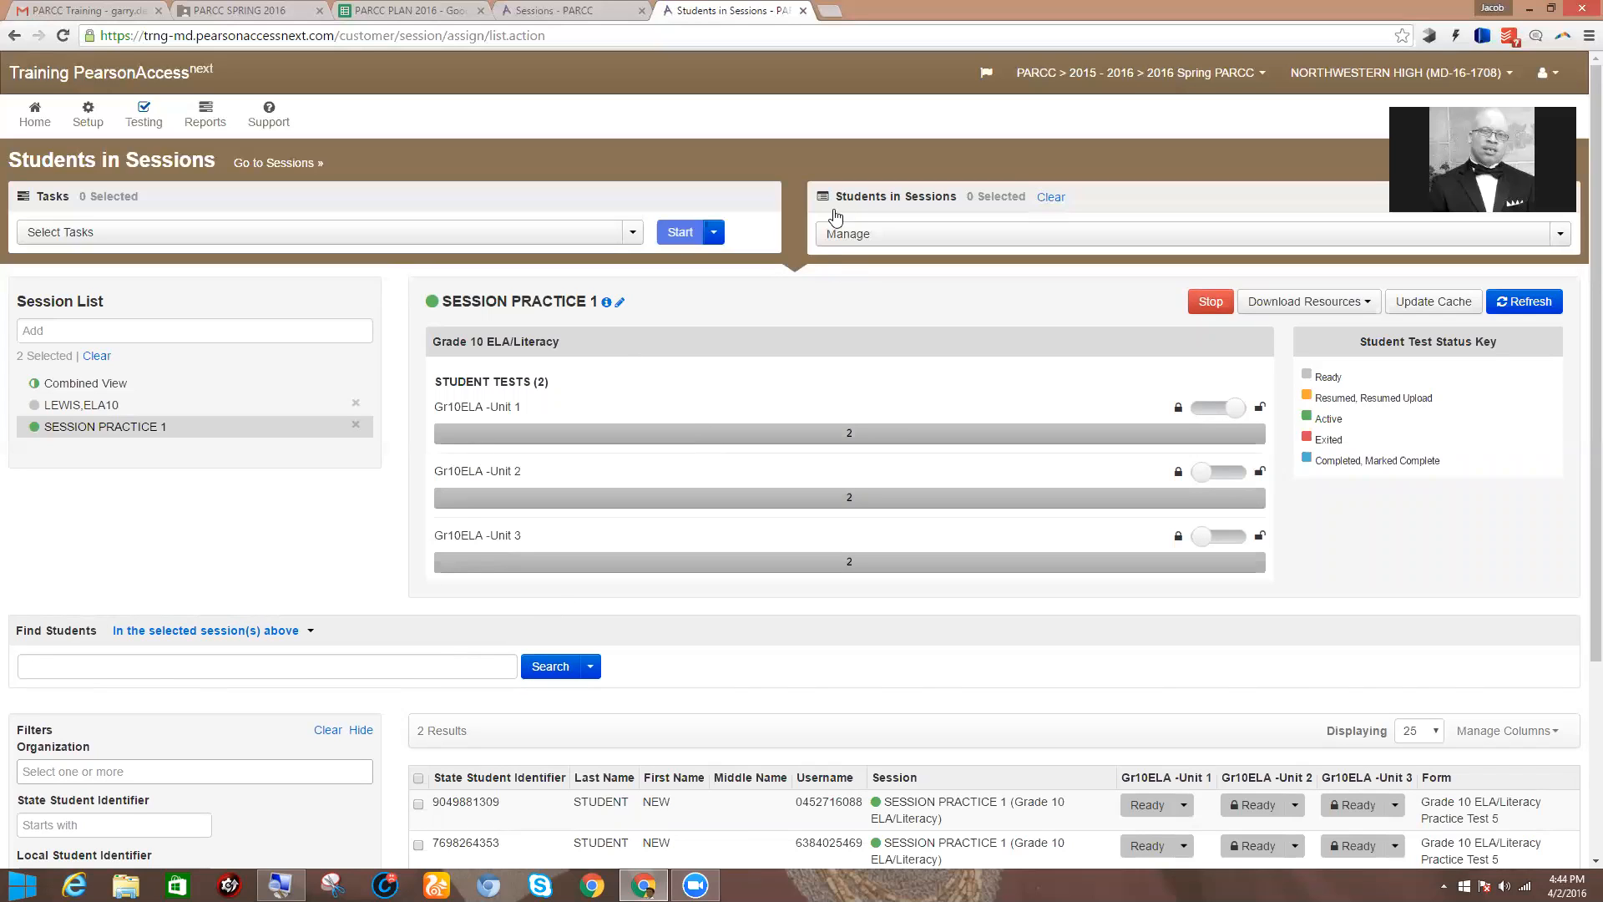
click(1530, 15)
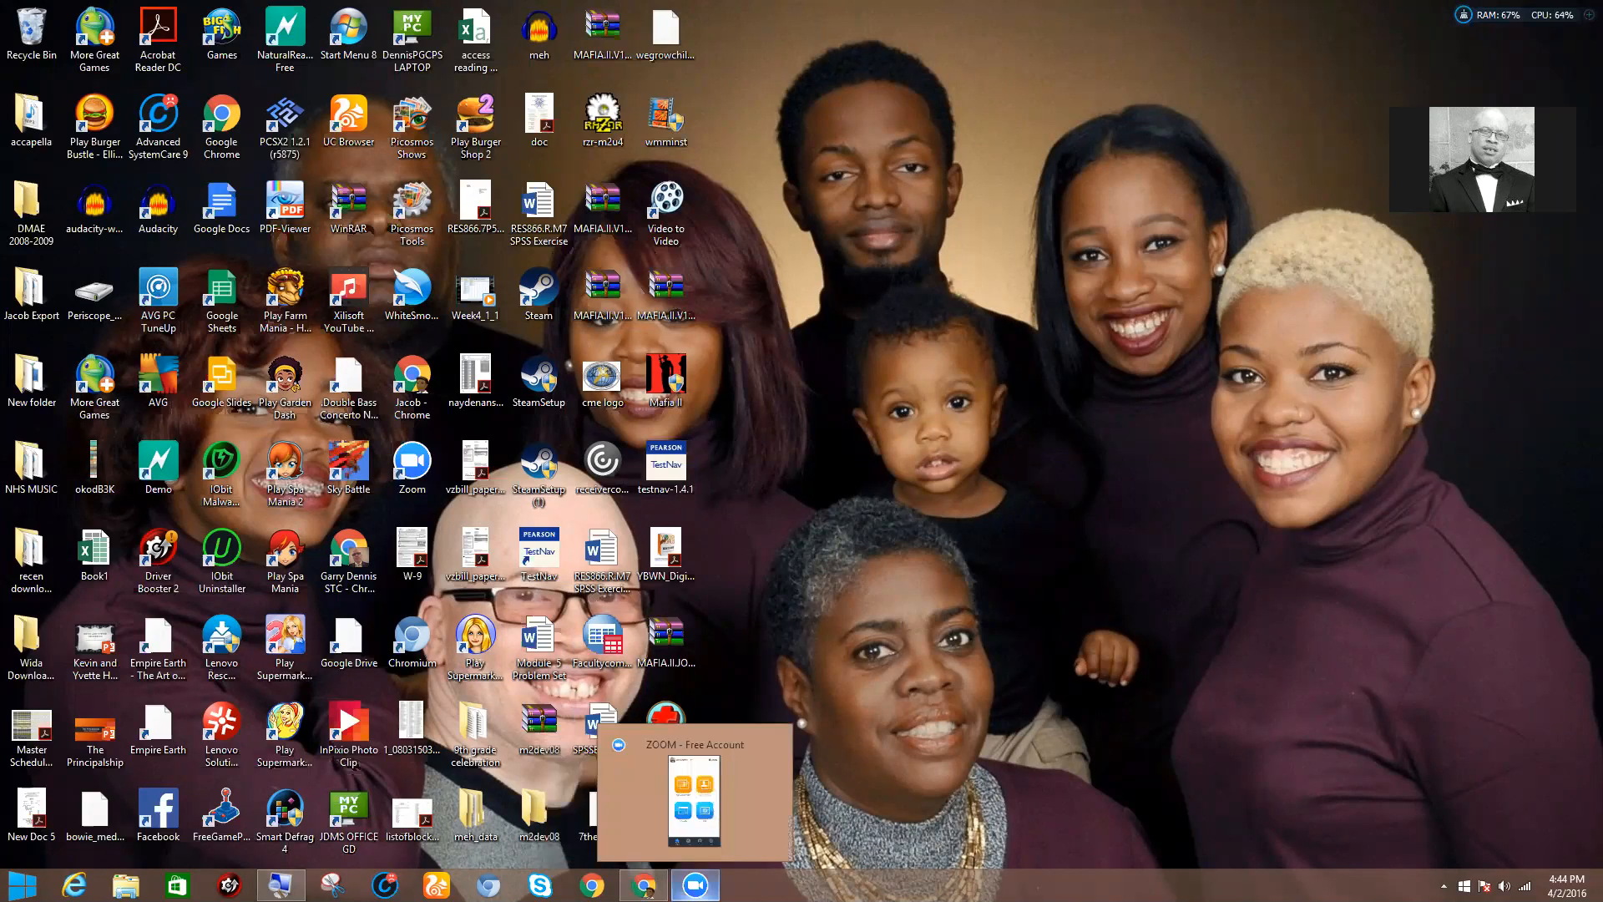
click(643, 885)
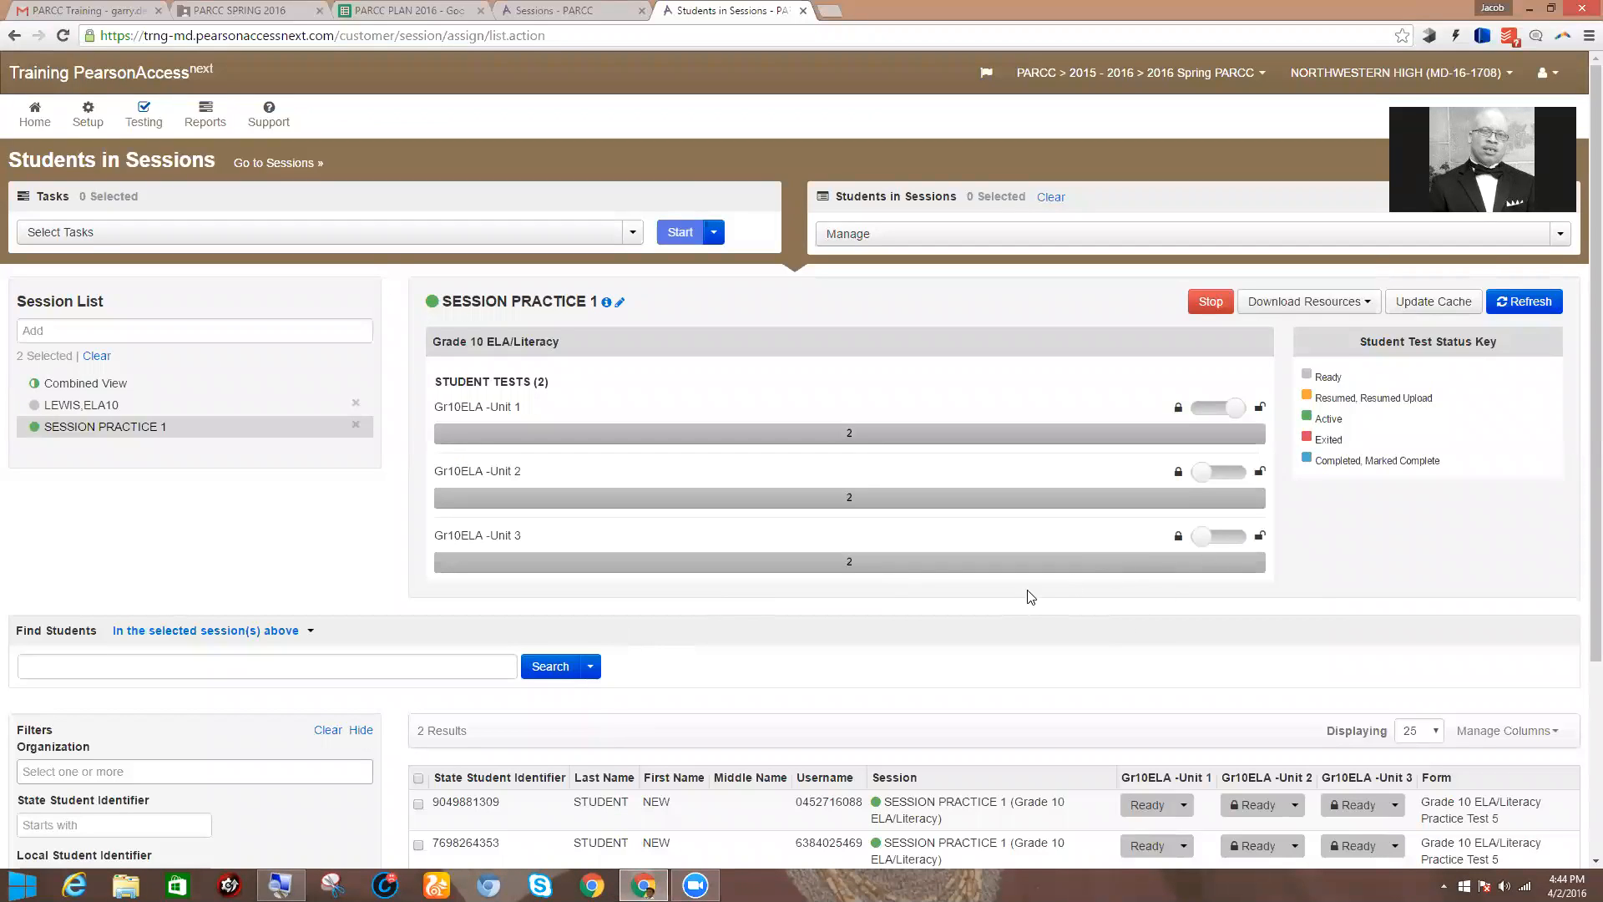
click(1362, 309)
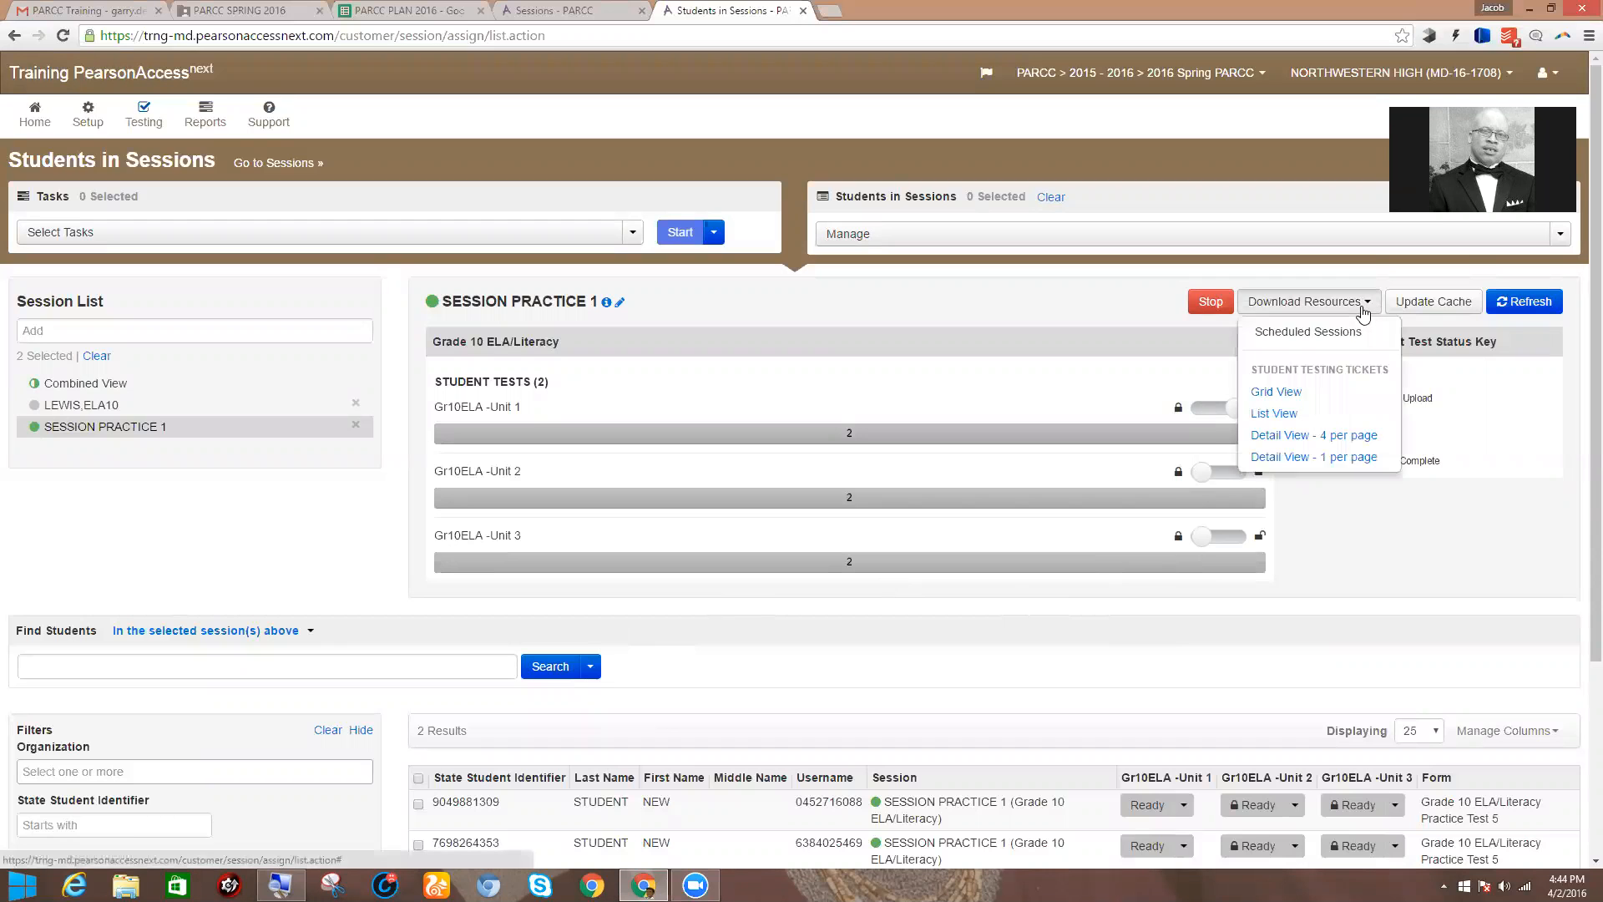
click(1322, 442)
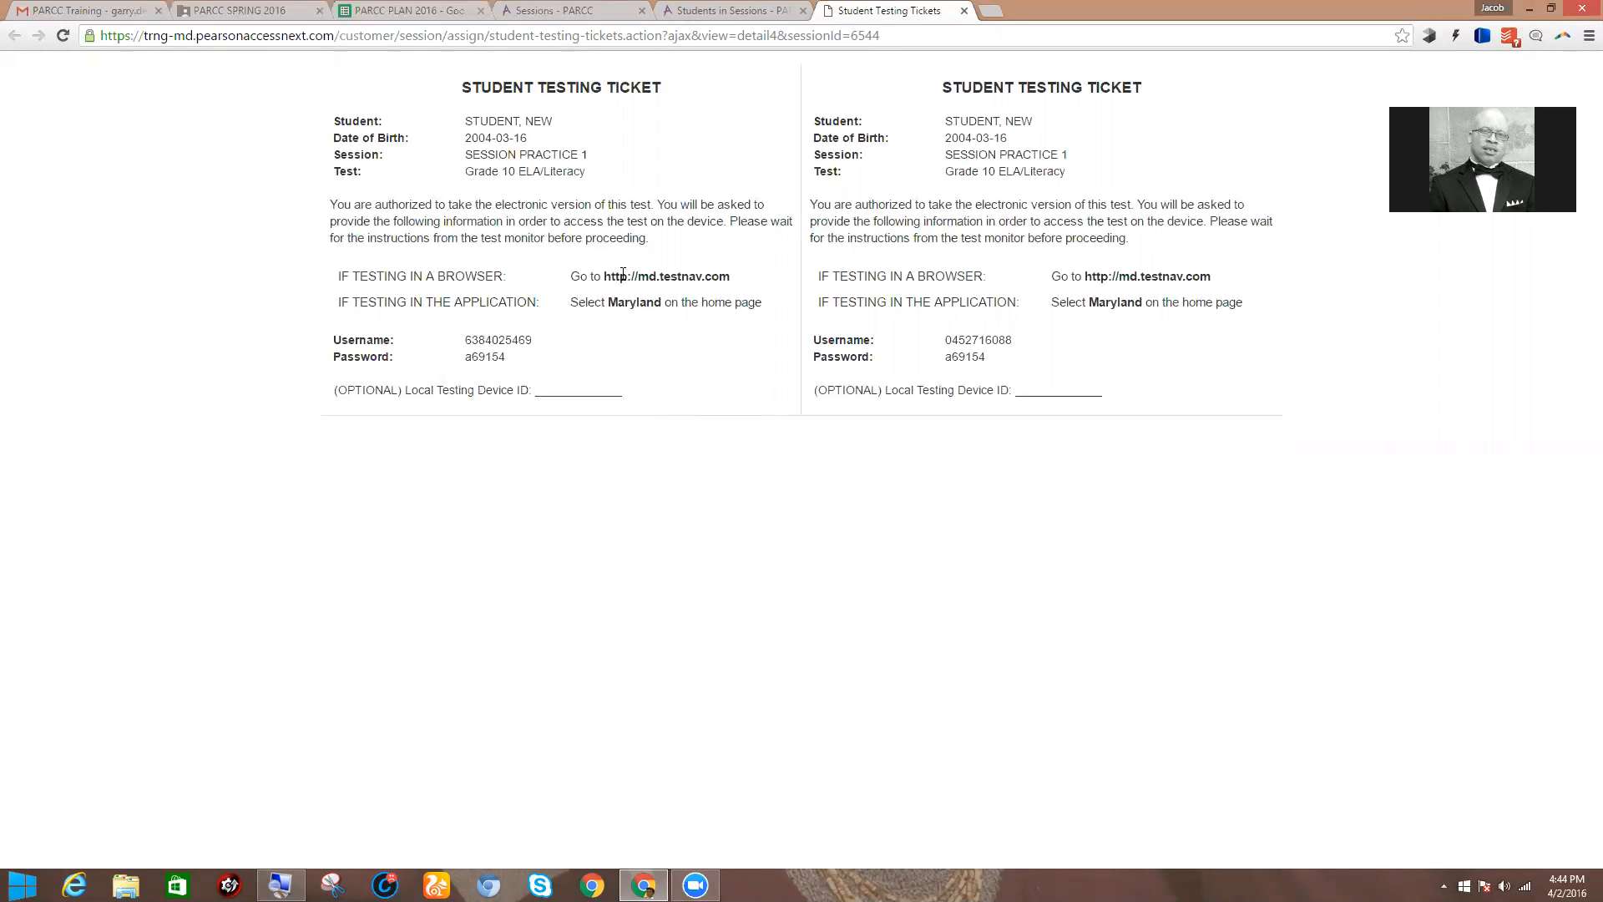
Return to Students in Sessions and examine SESSION PRACTICE 1's unit locks and its students' test statuses.
click(415, 10)
click(553, 10)
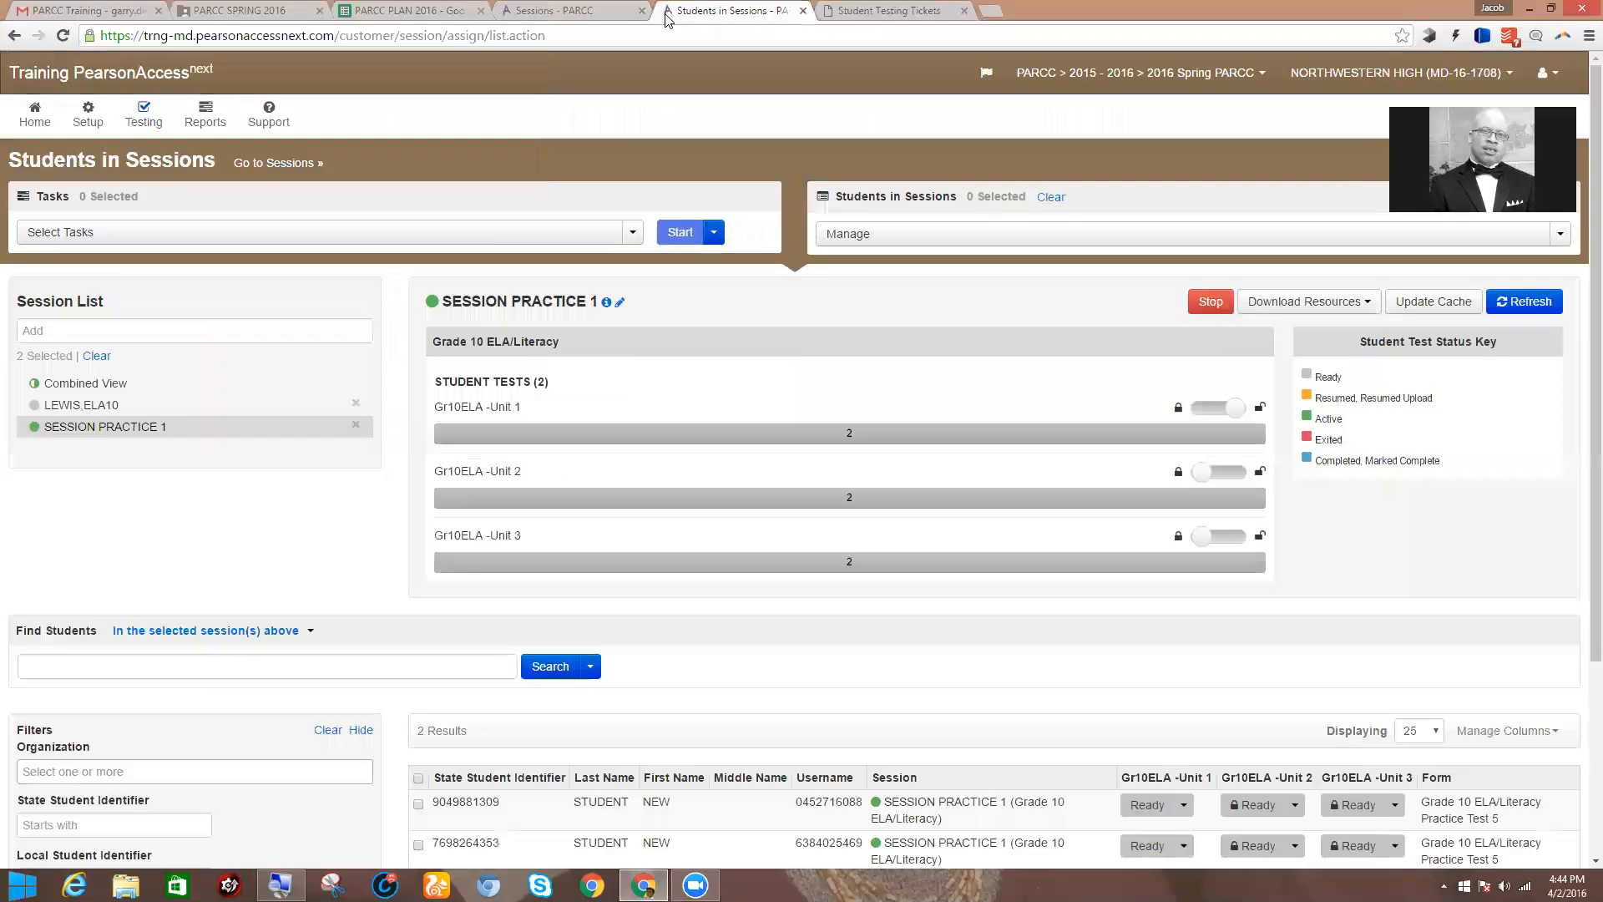
click(675, 11)
scroll(930, 489, down, 3)
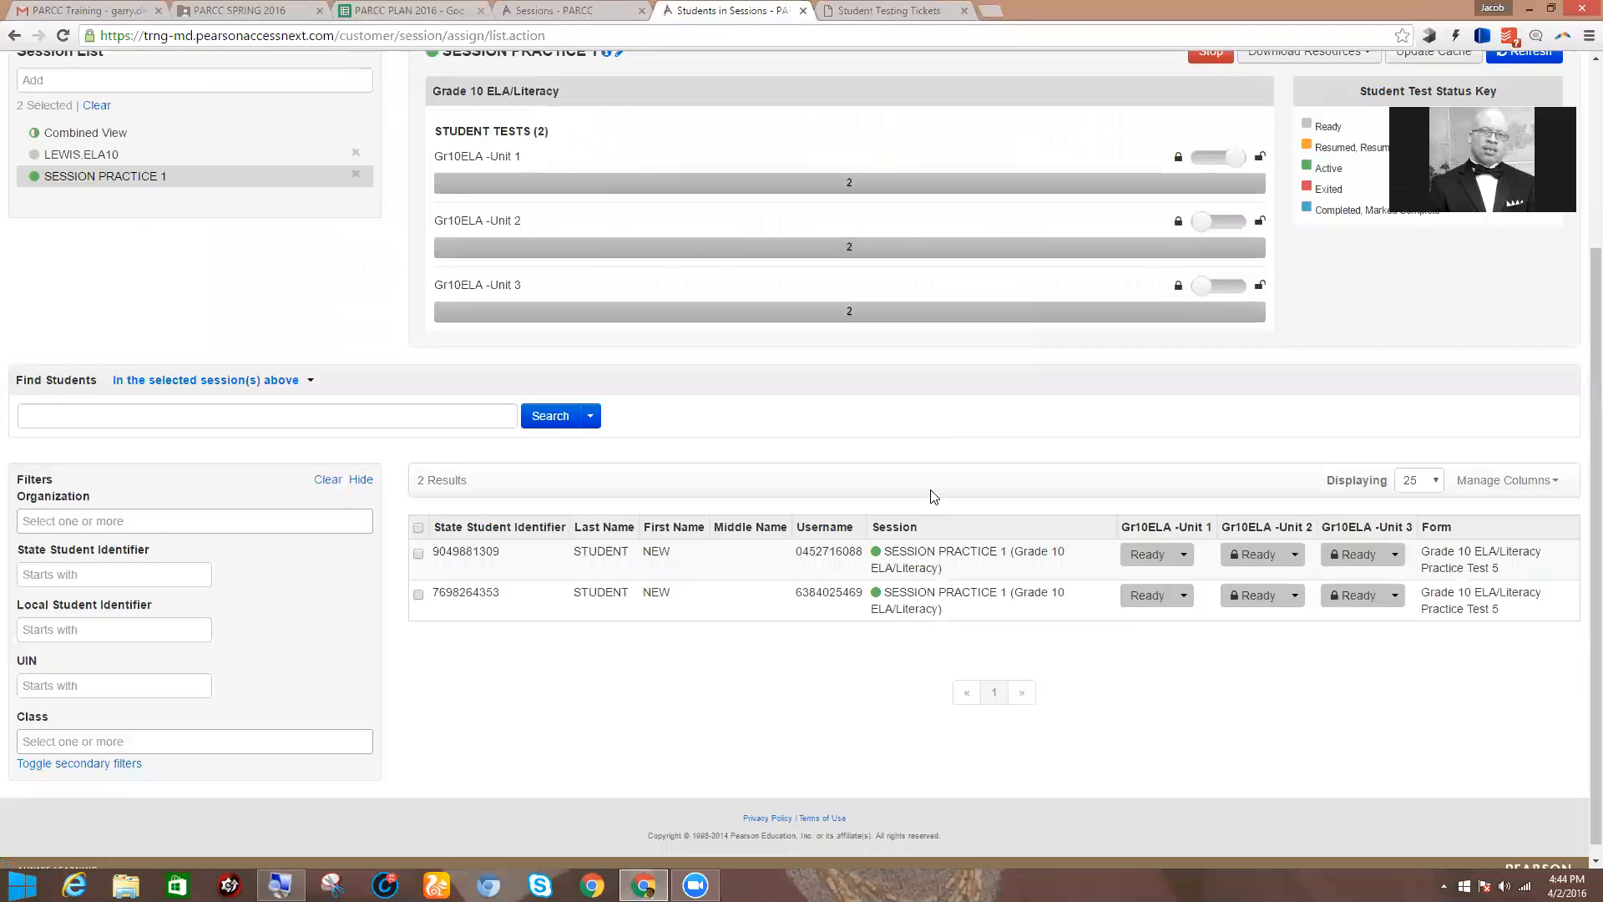
scroll(935, 495, up, 2)
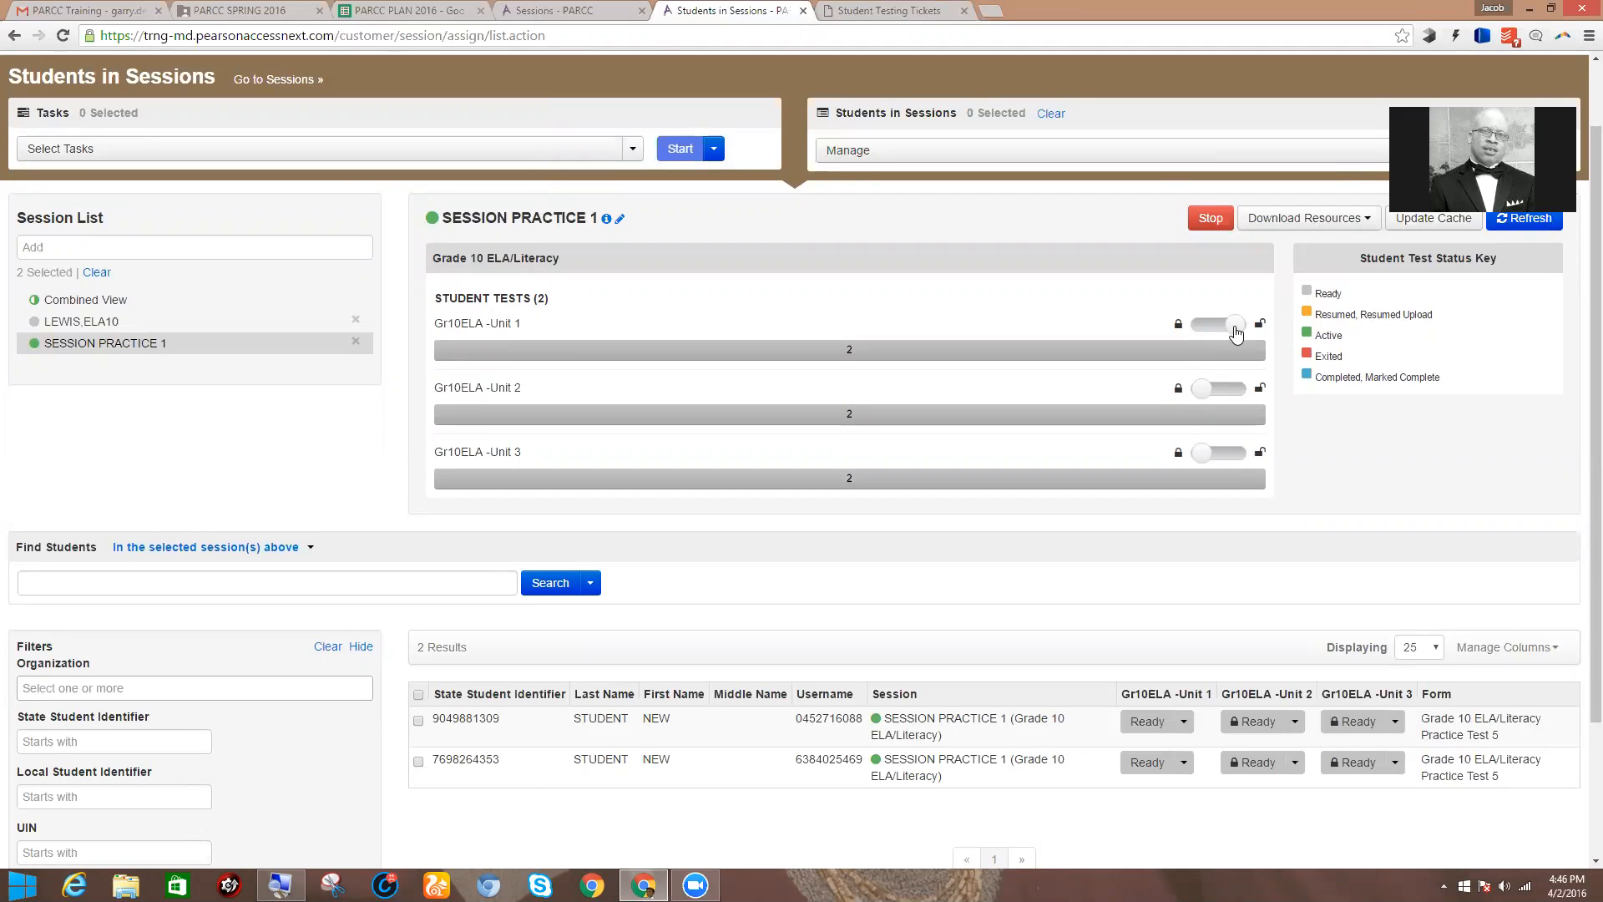
Lock Gr10ELA Unit 1 of SESSION PRACTICE 1, unlock it again, and review the unit statuses of both students.
click(1199, 333)
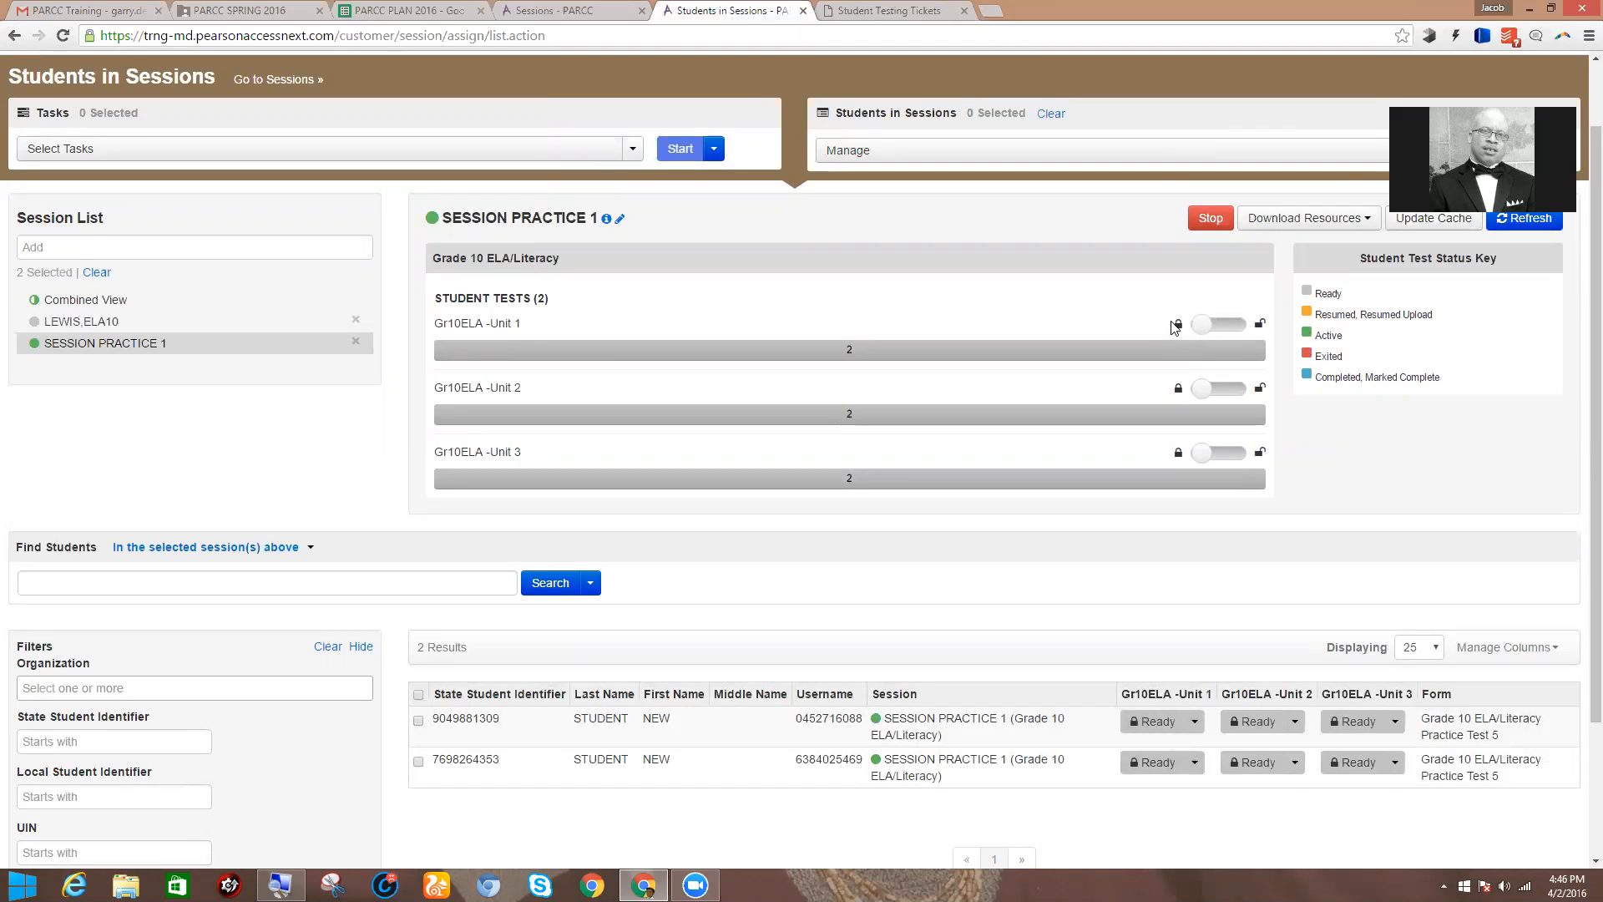
click(1215, 327)
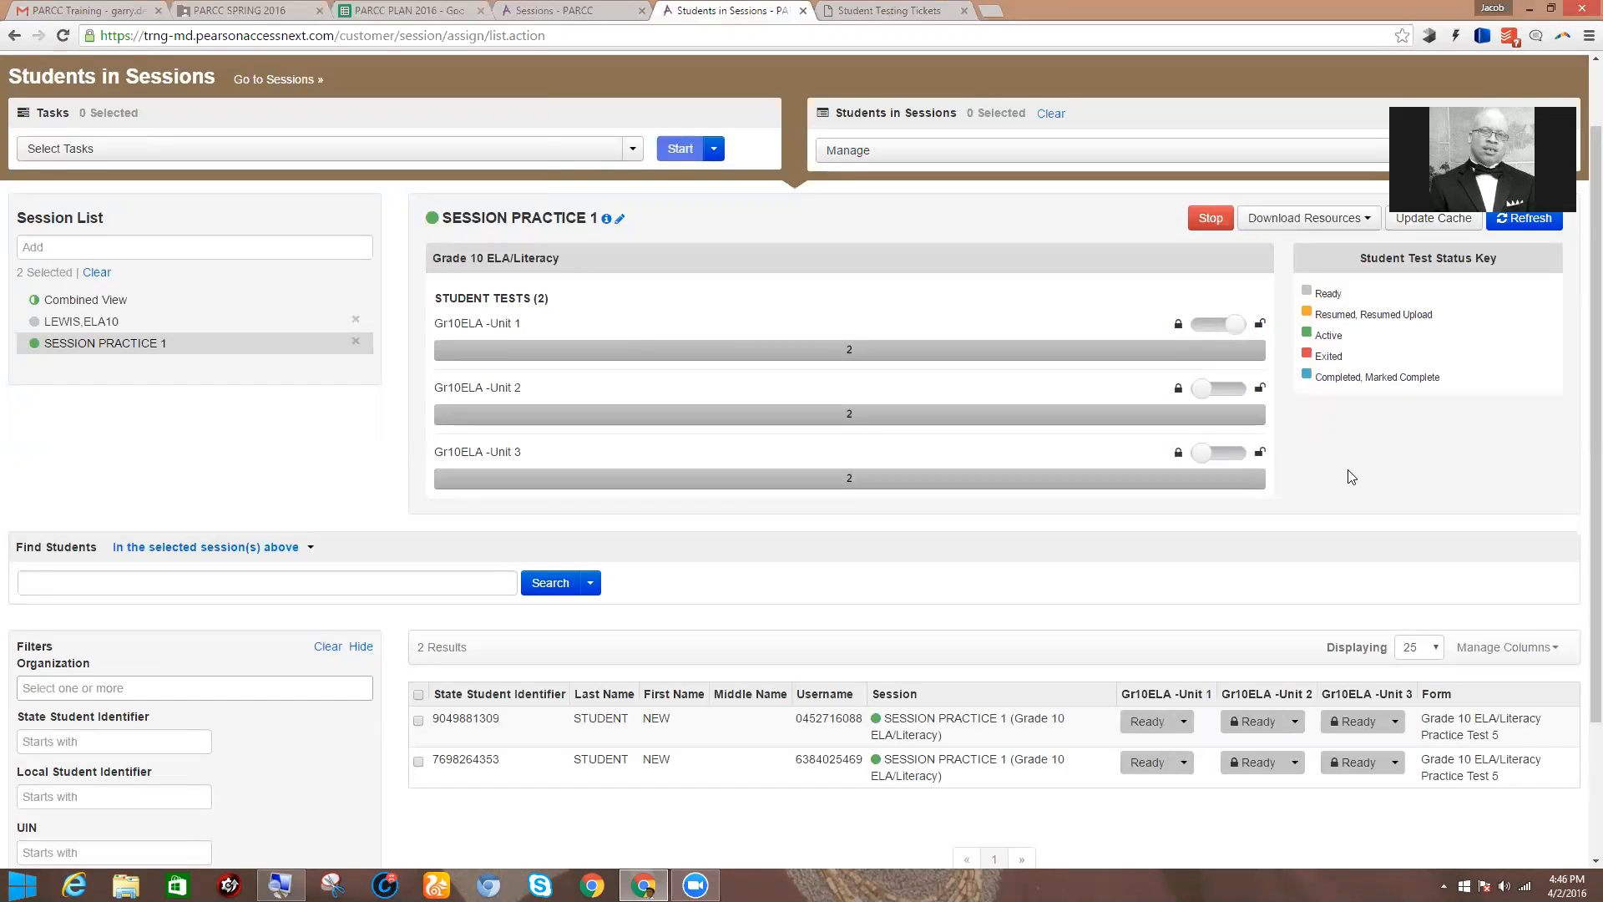
scroll(1346, 469, down, 2)
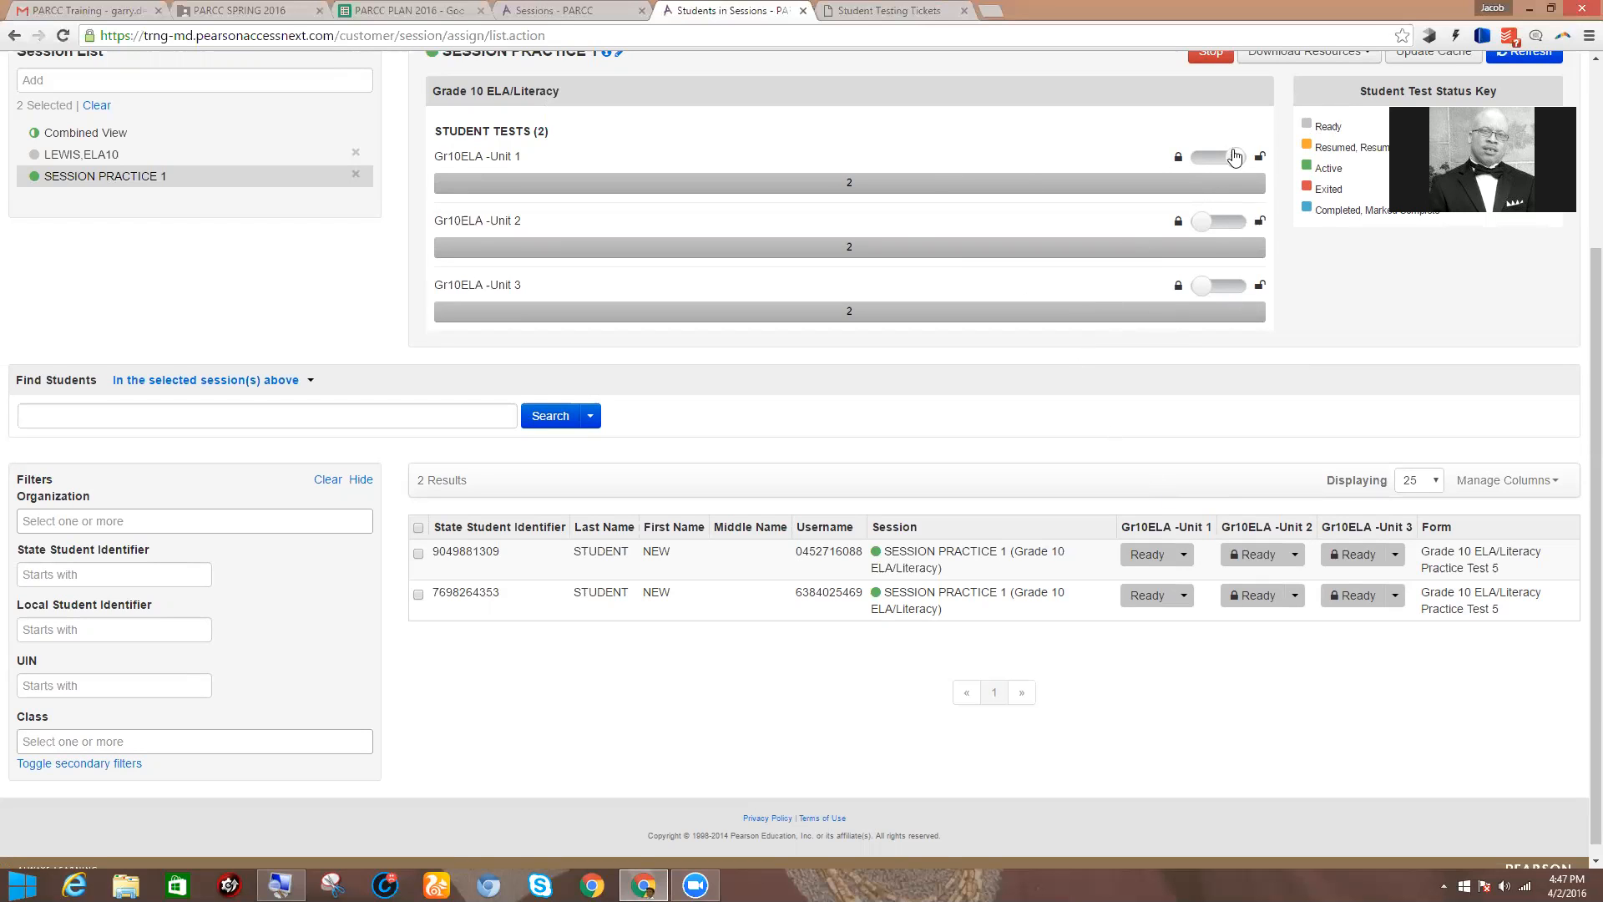
scroll(1236, 159, up, 2)
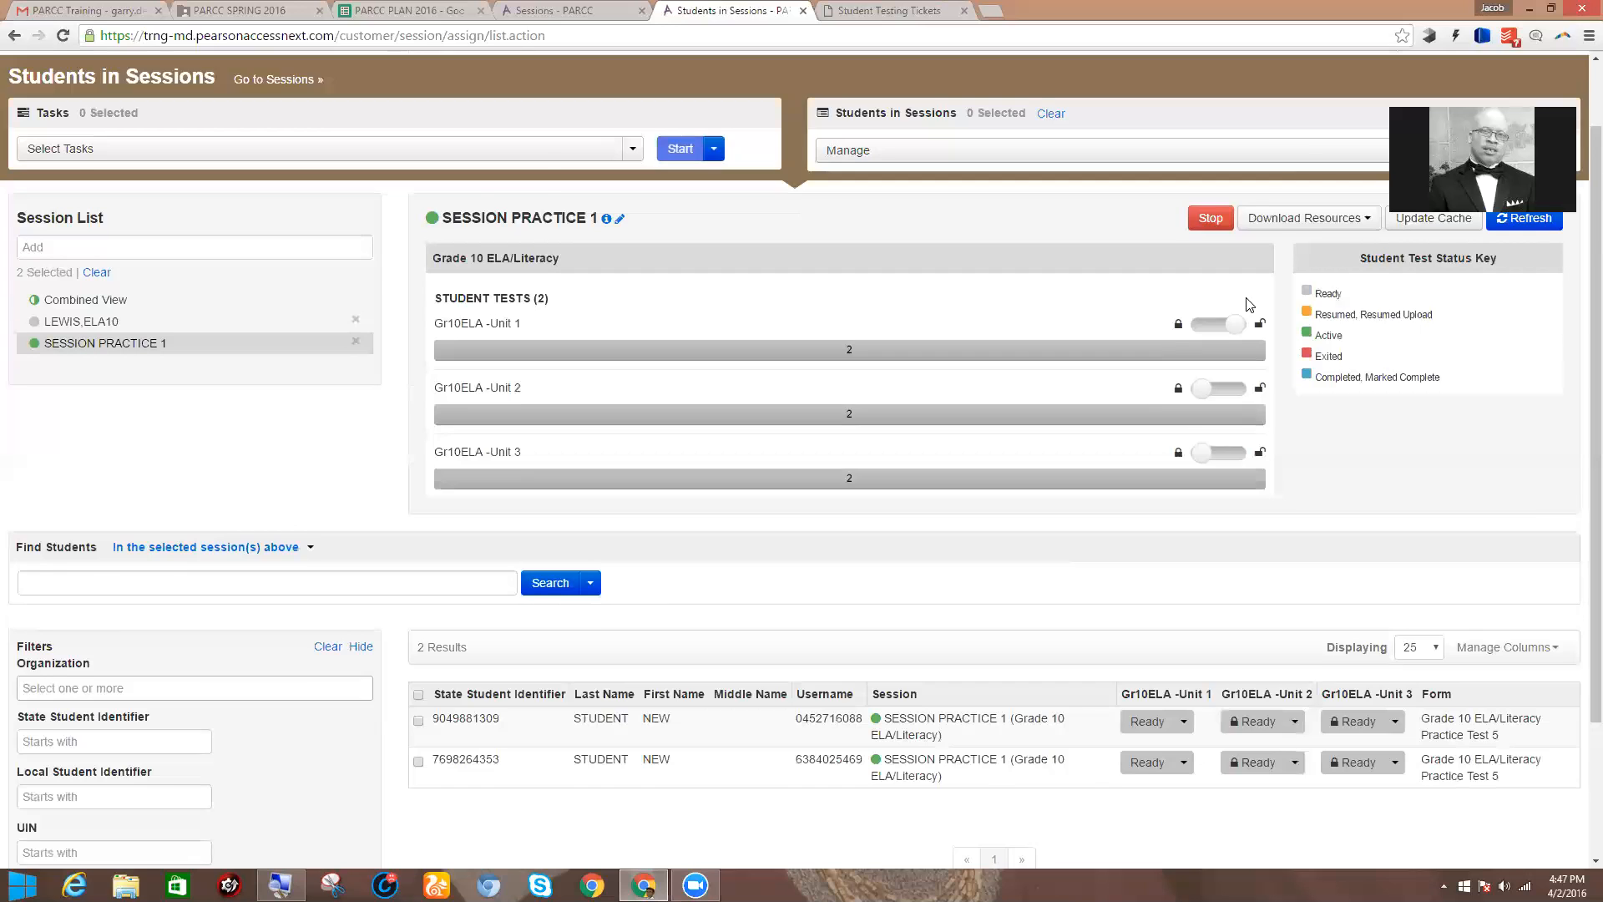
scroll(1250, 304, down, 1)
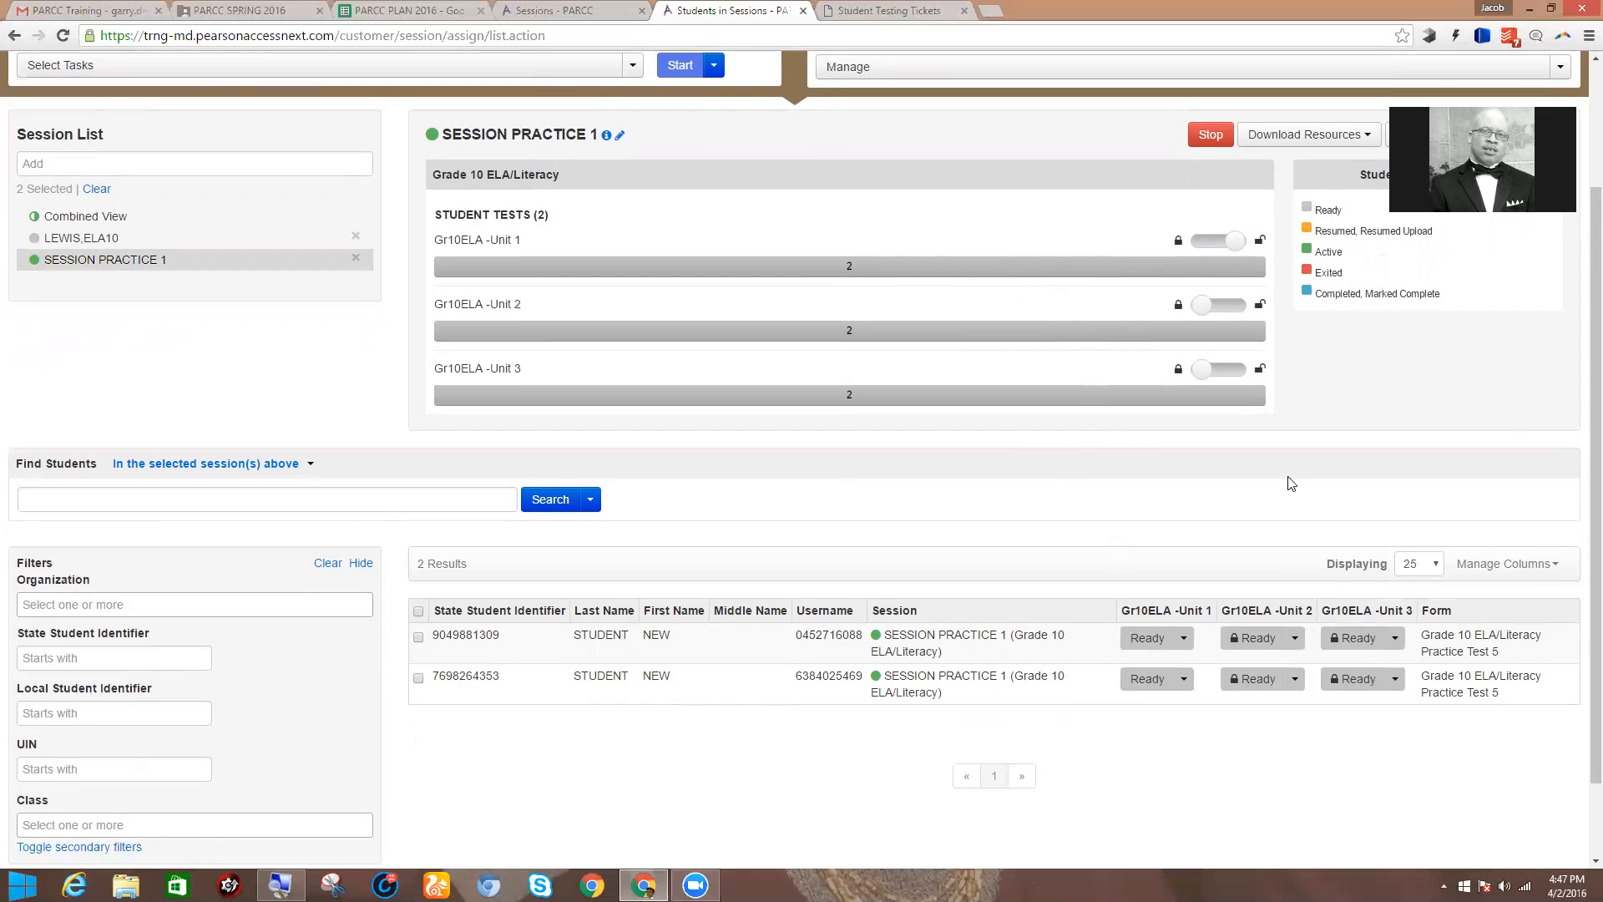
scroll(1292, 483, down, 2)
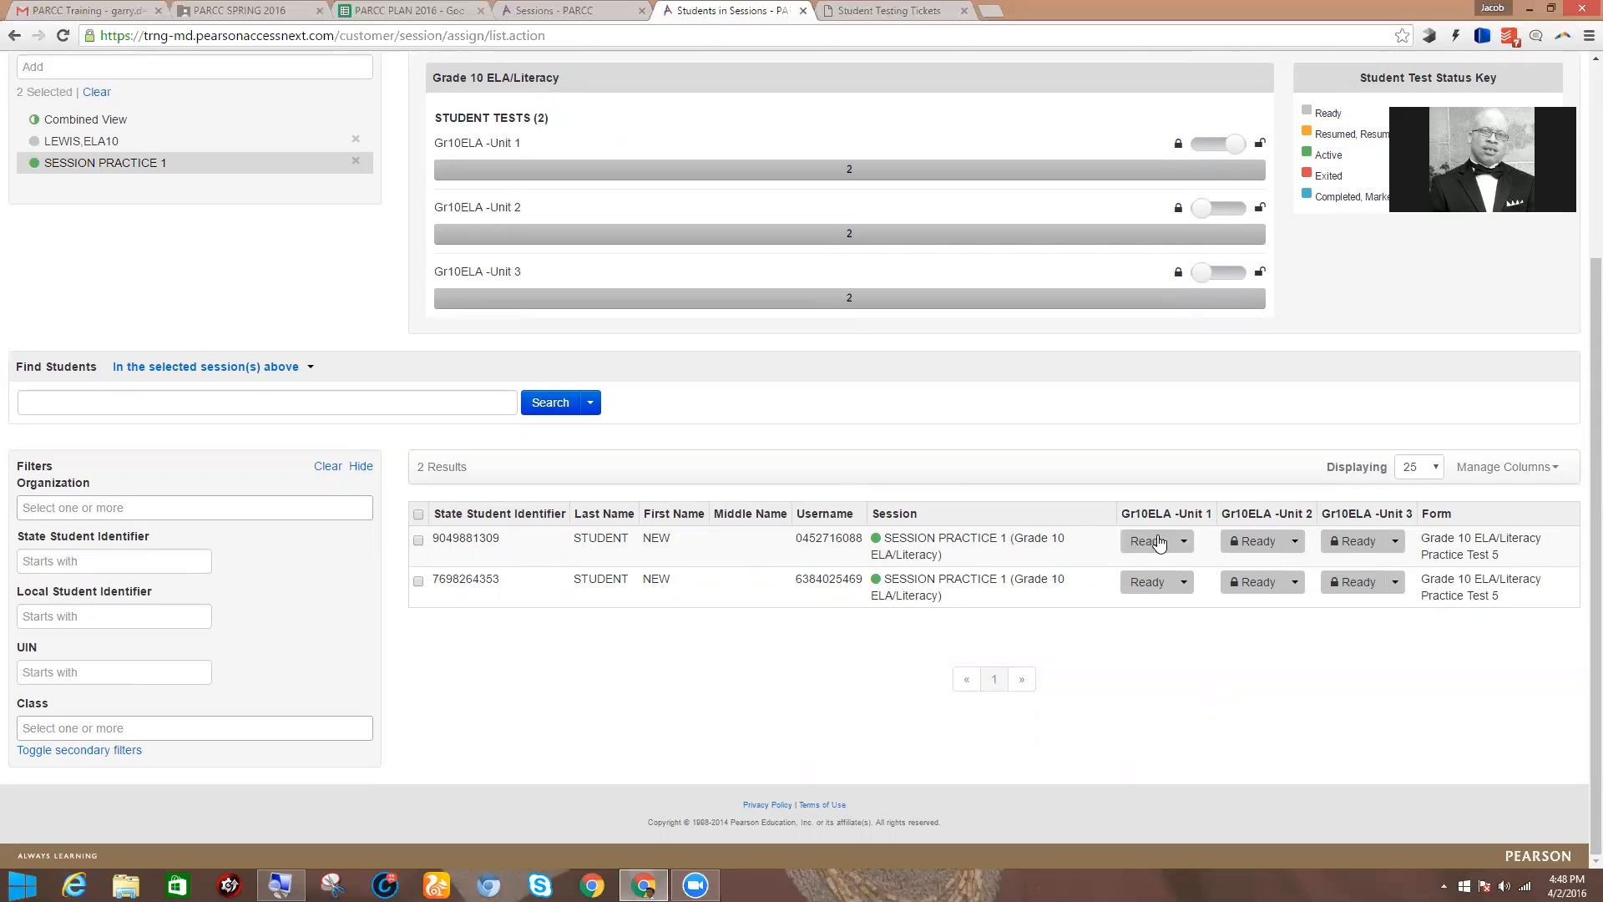
Select only the first student of SESSION PRACTICE 1 and start the Resume Student Tests task.
click(419, 542)
click(418, 514)
click(419, 515)
click(419, 541)
scroll(708, 587, up, 3)
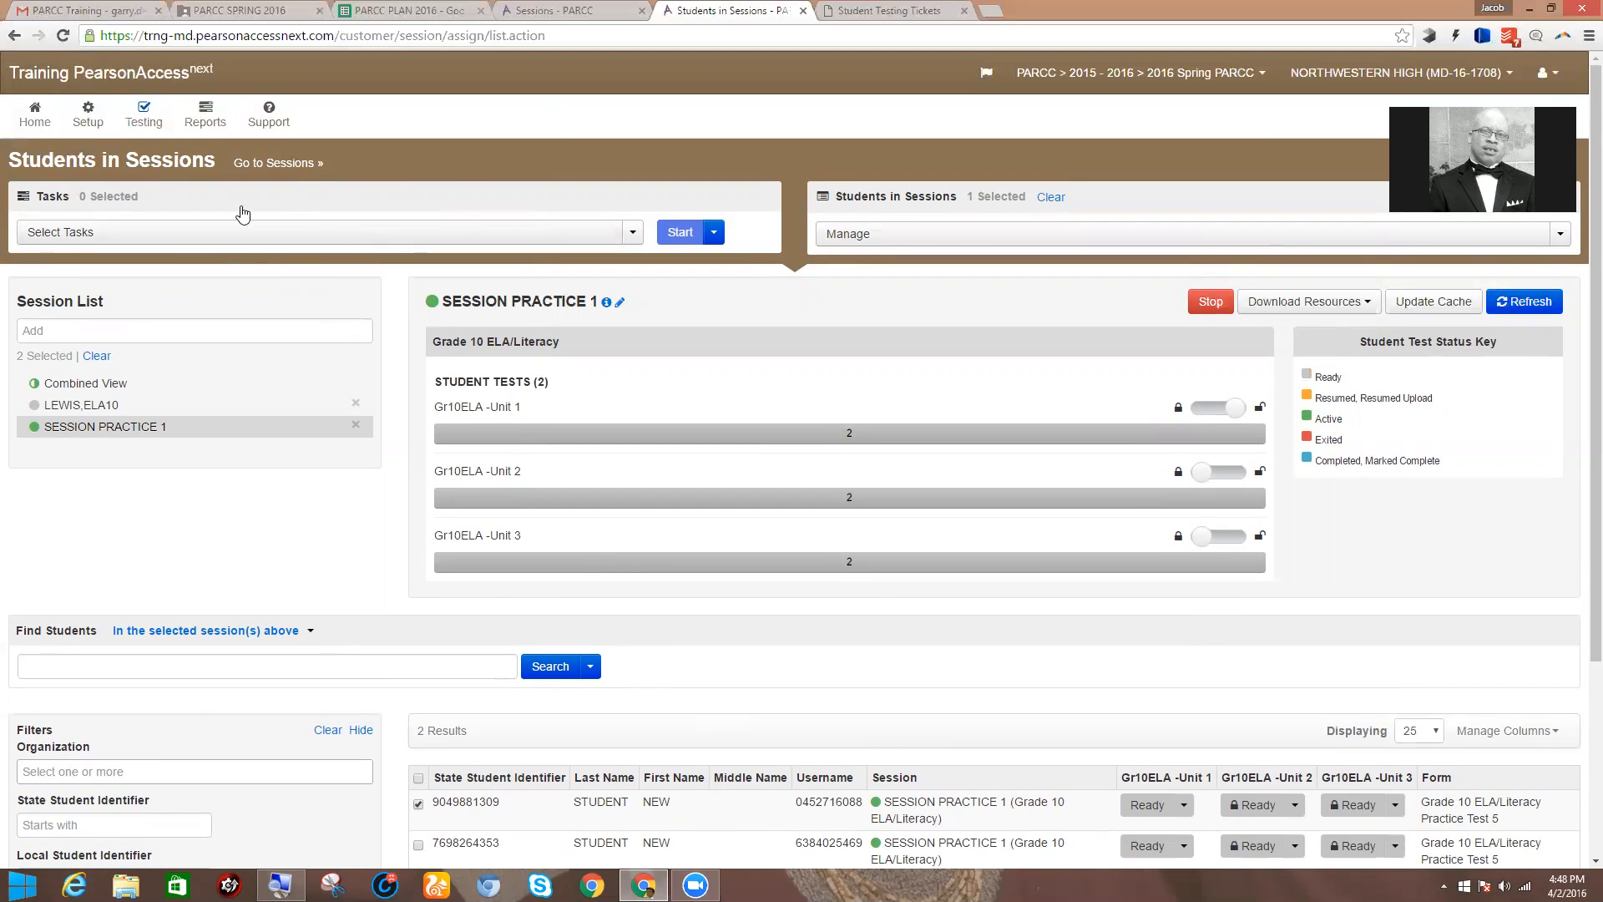
click(633, 236)
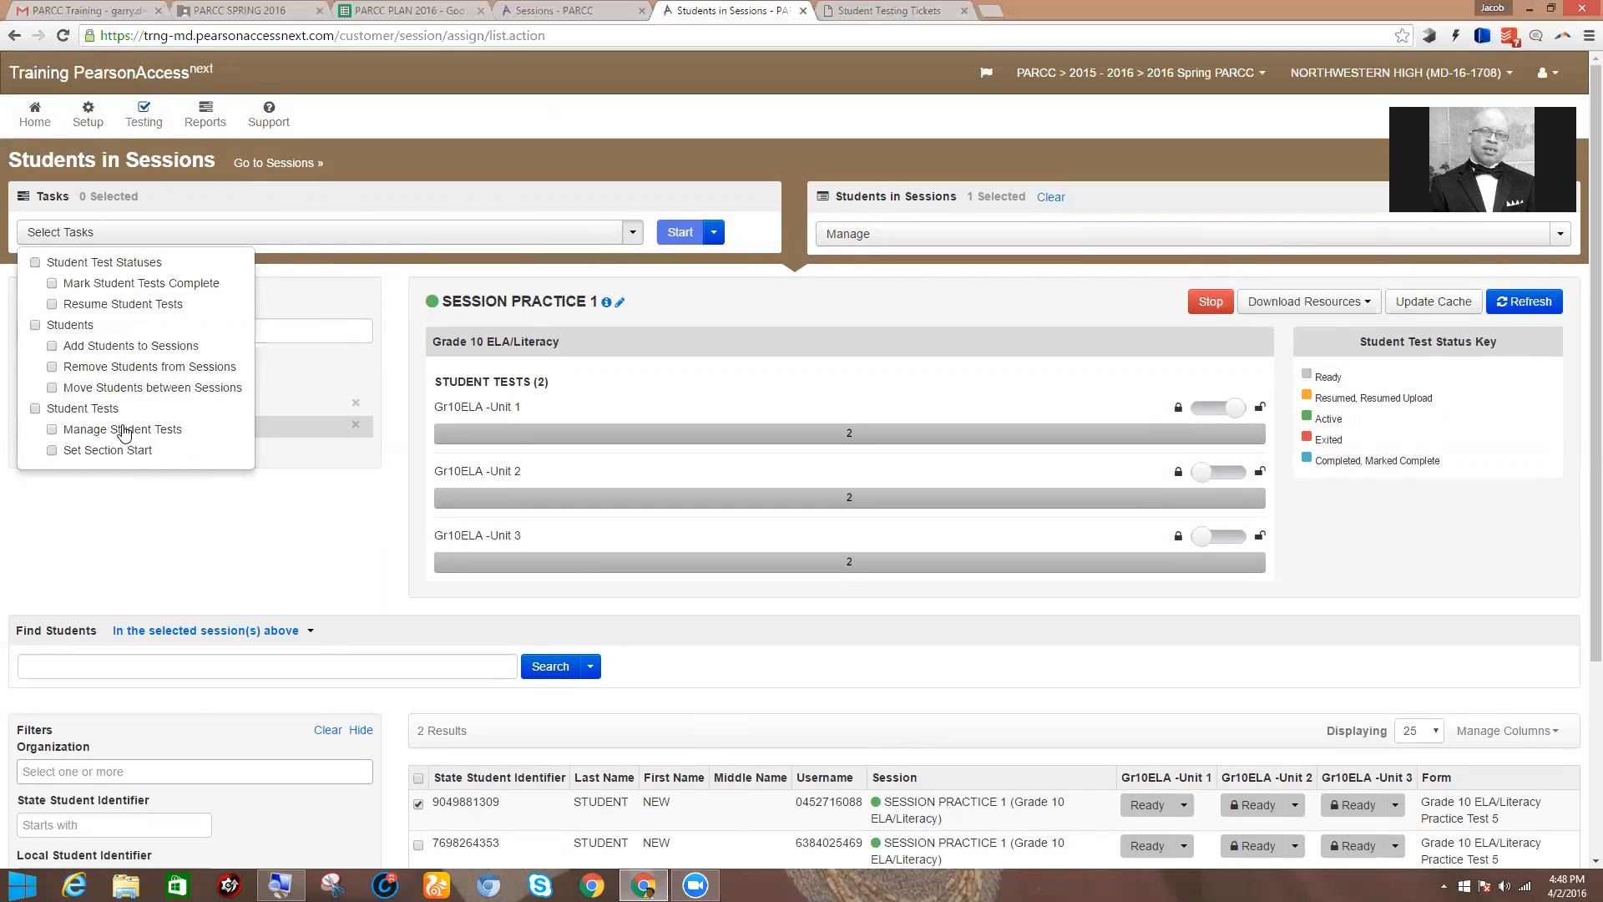
click(55, 304)
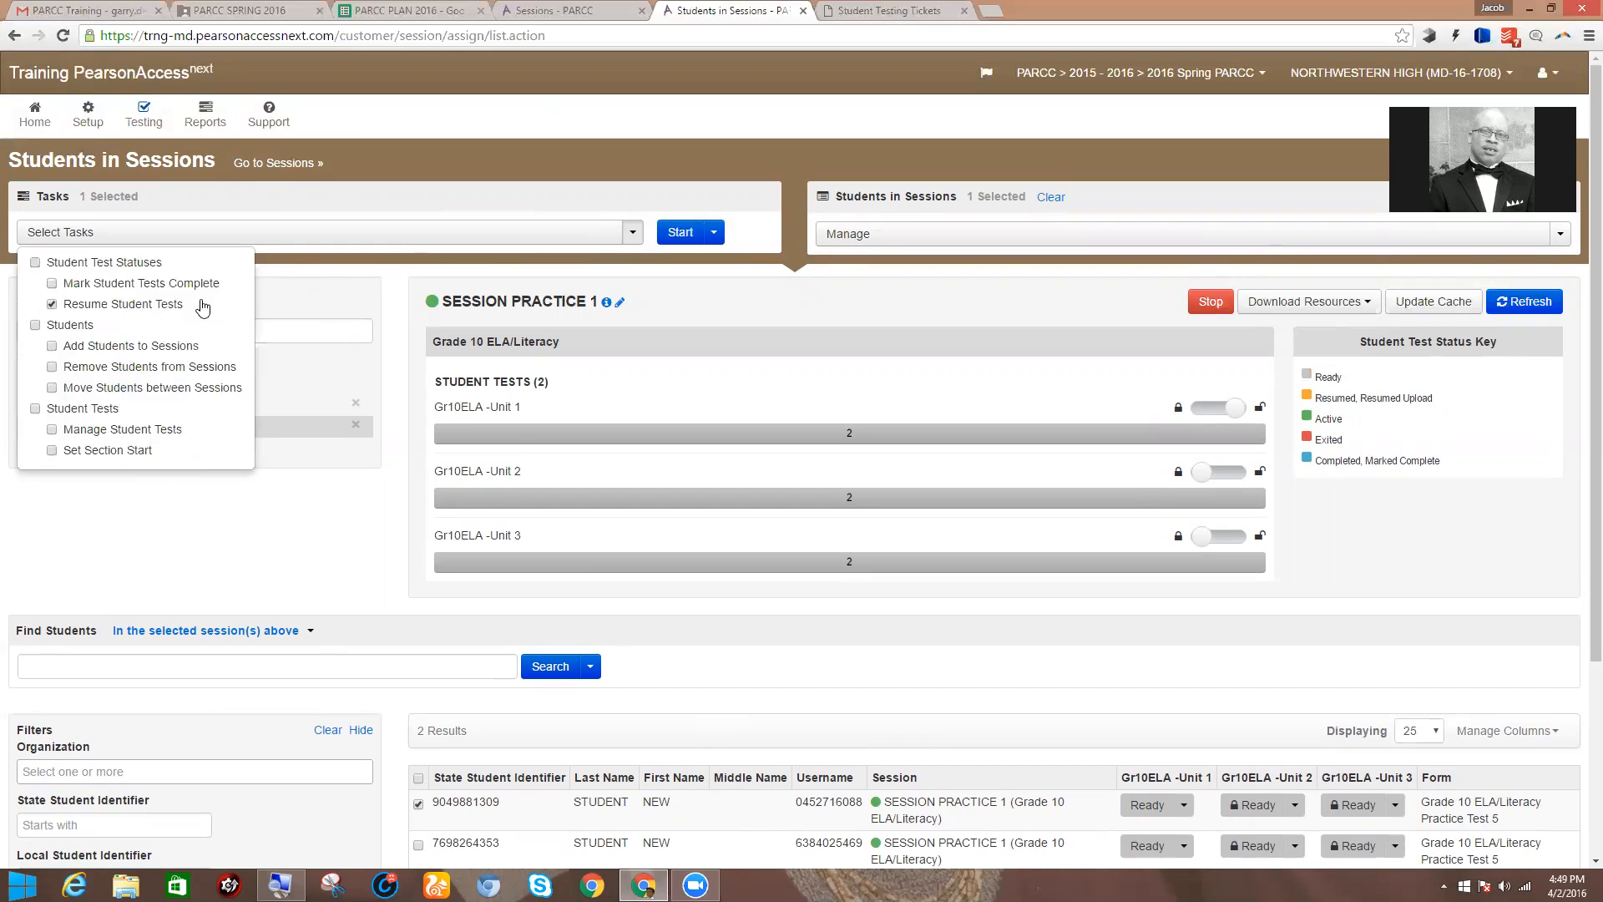
click(678, 232)
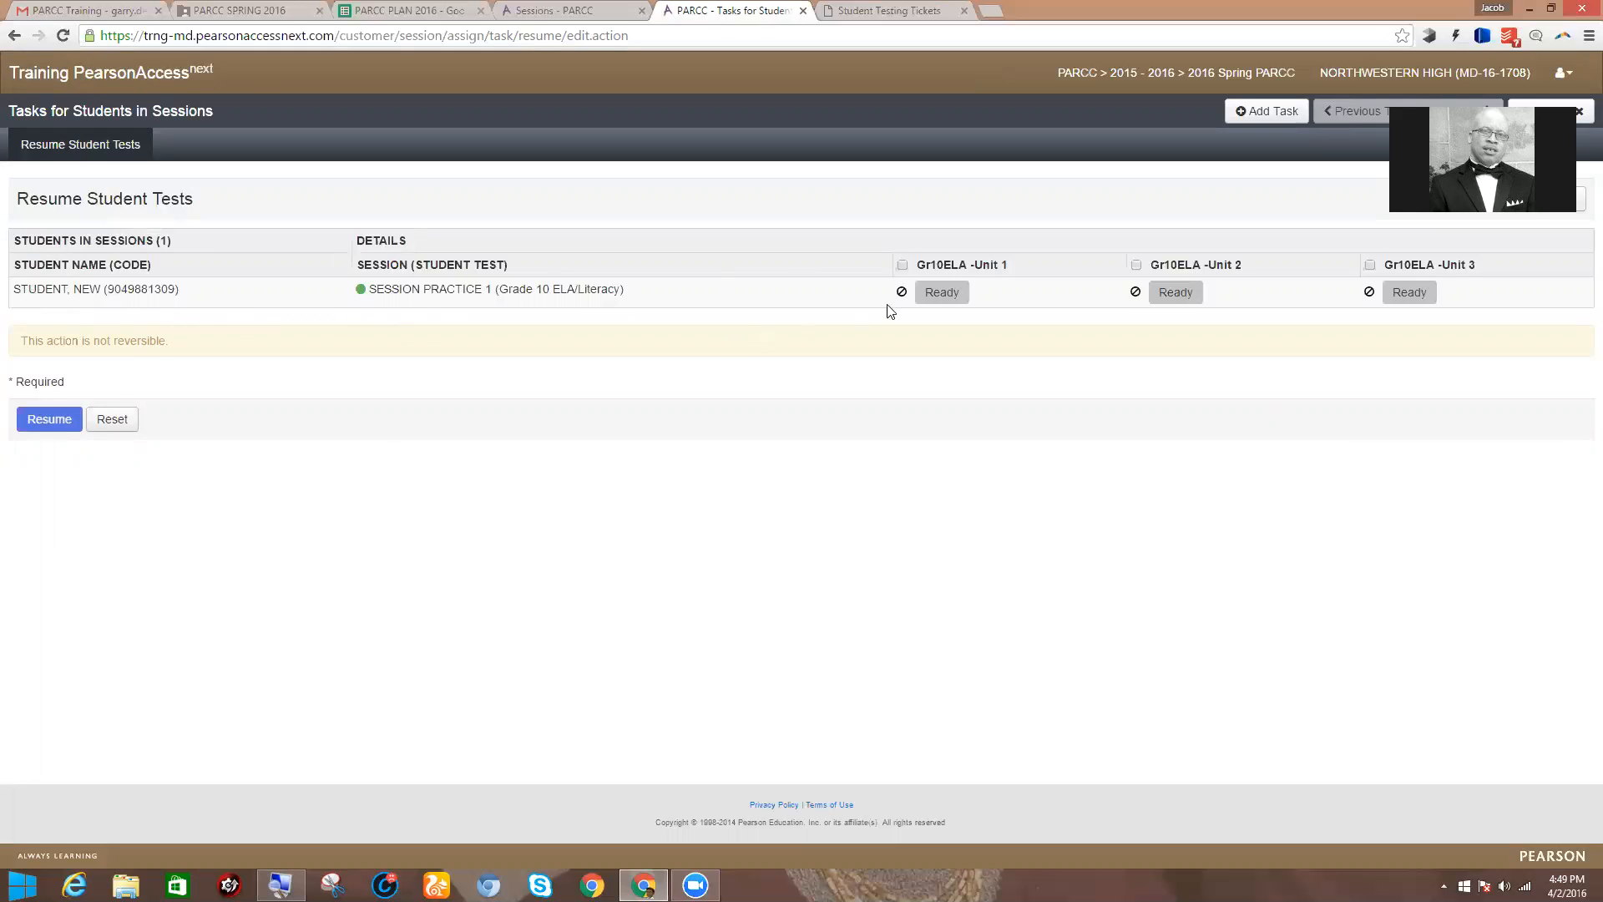
Try to resume the student's Gr10ELA Unit 1 test, and exit the tasks back to the session's student list.
click(902, 266)
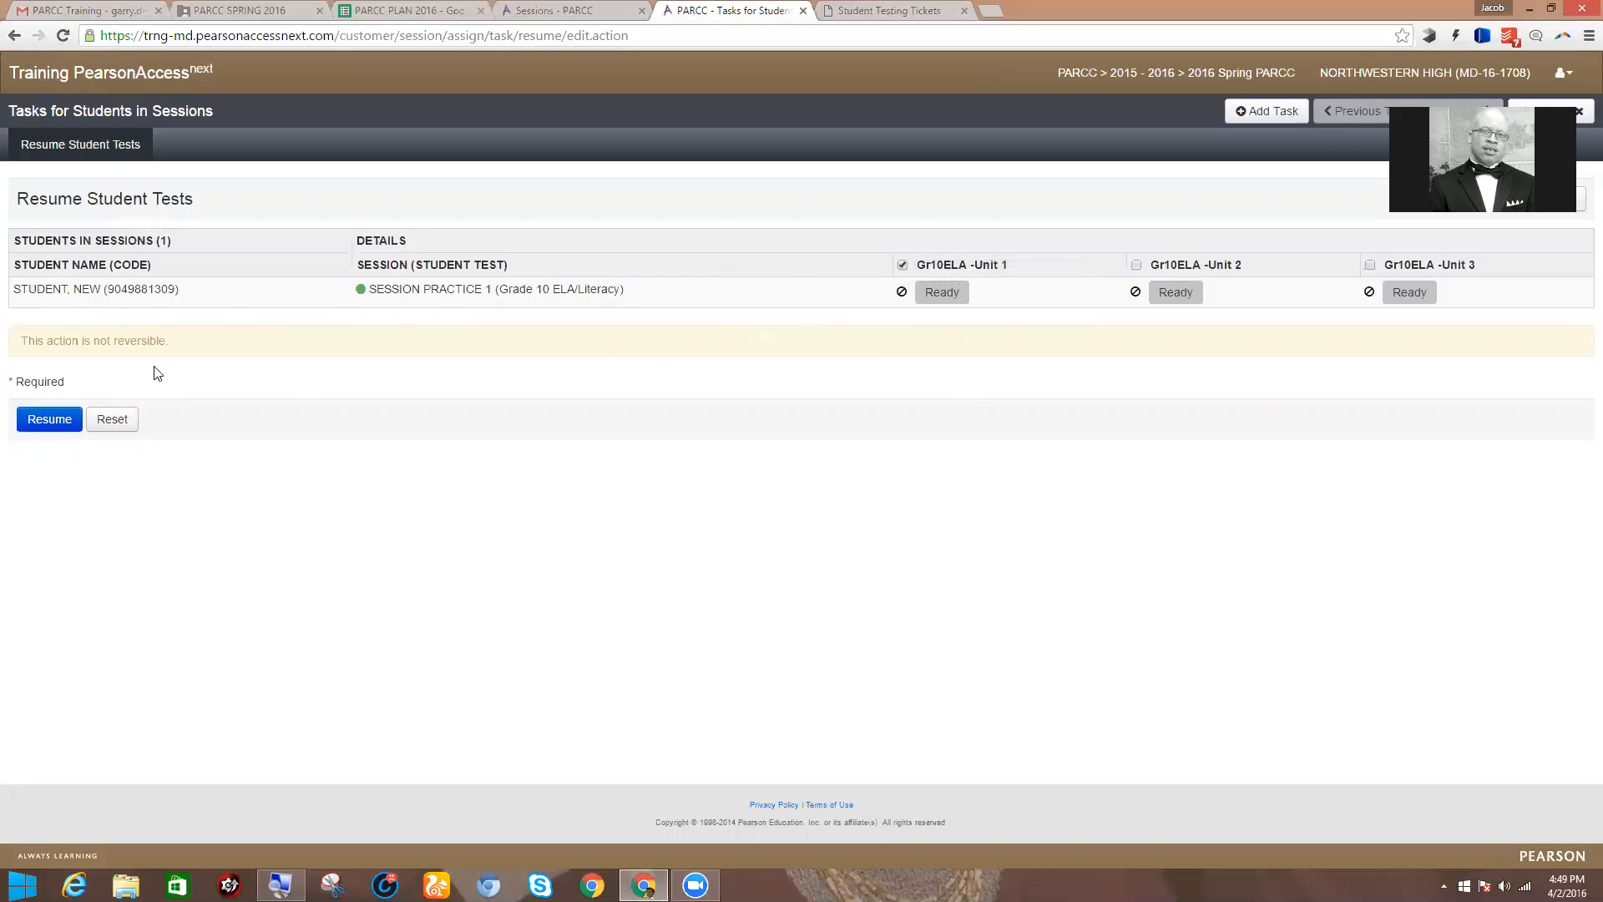
click(46, 422)
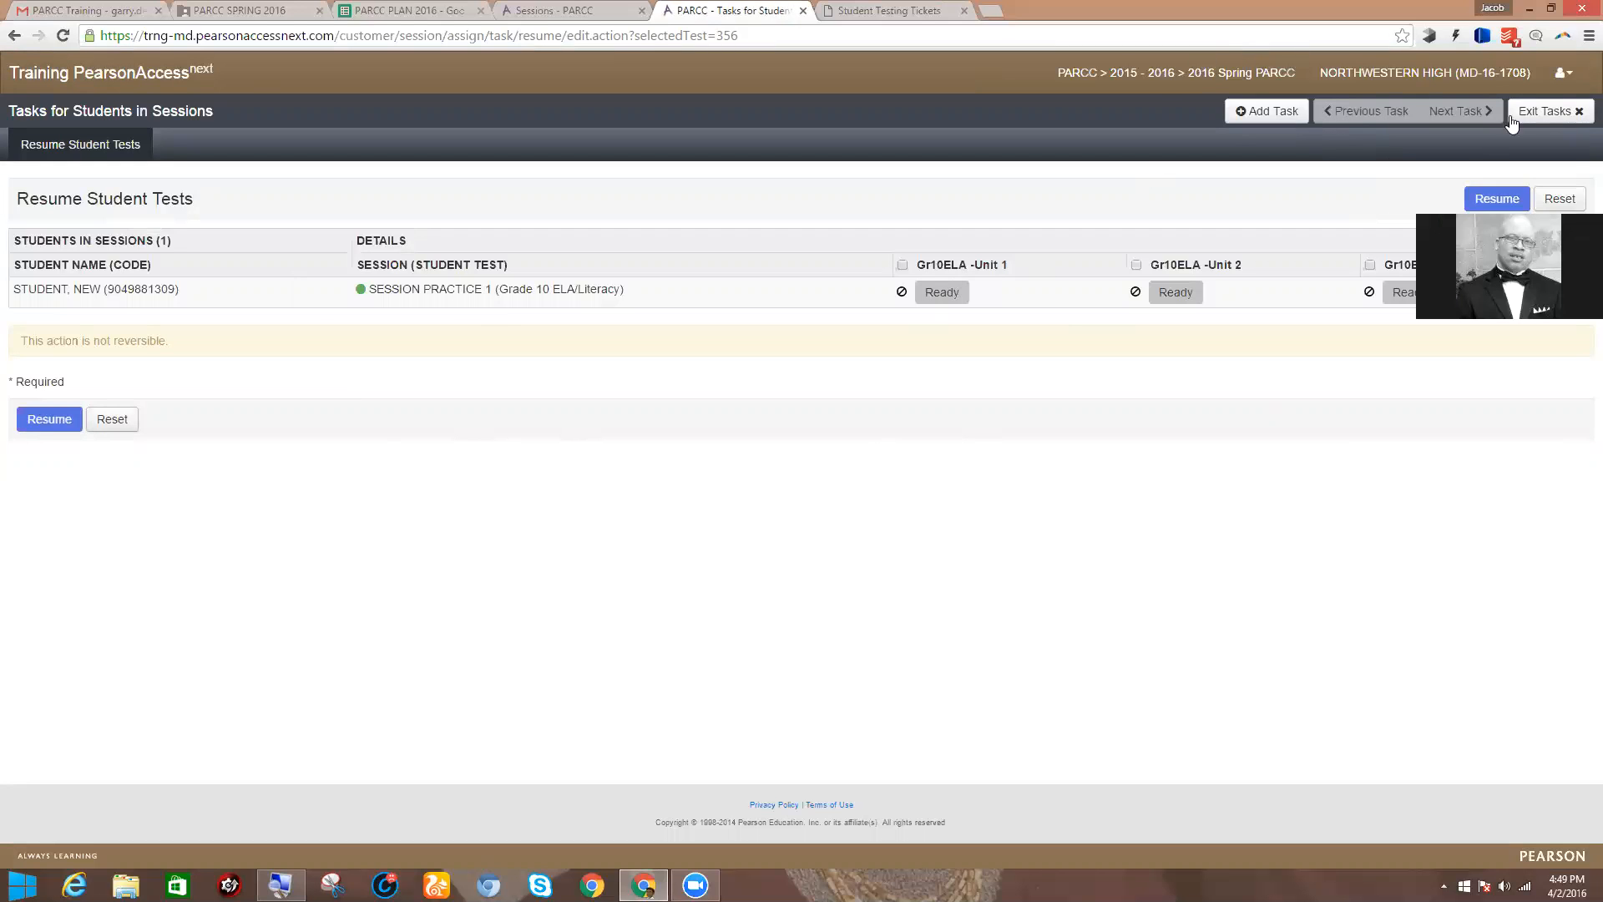
click(1512, 121)
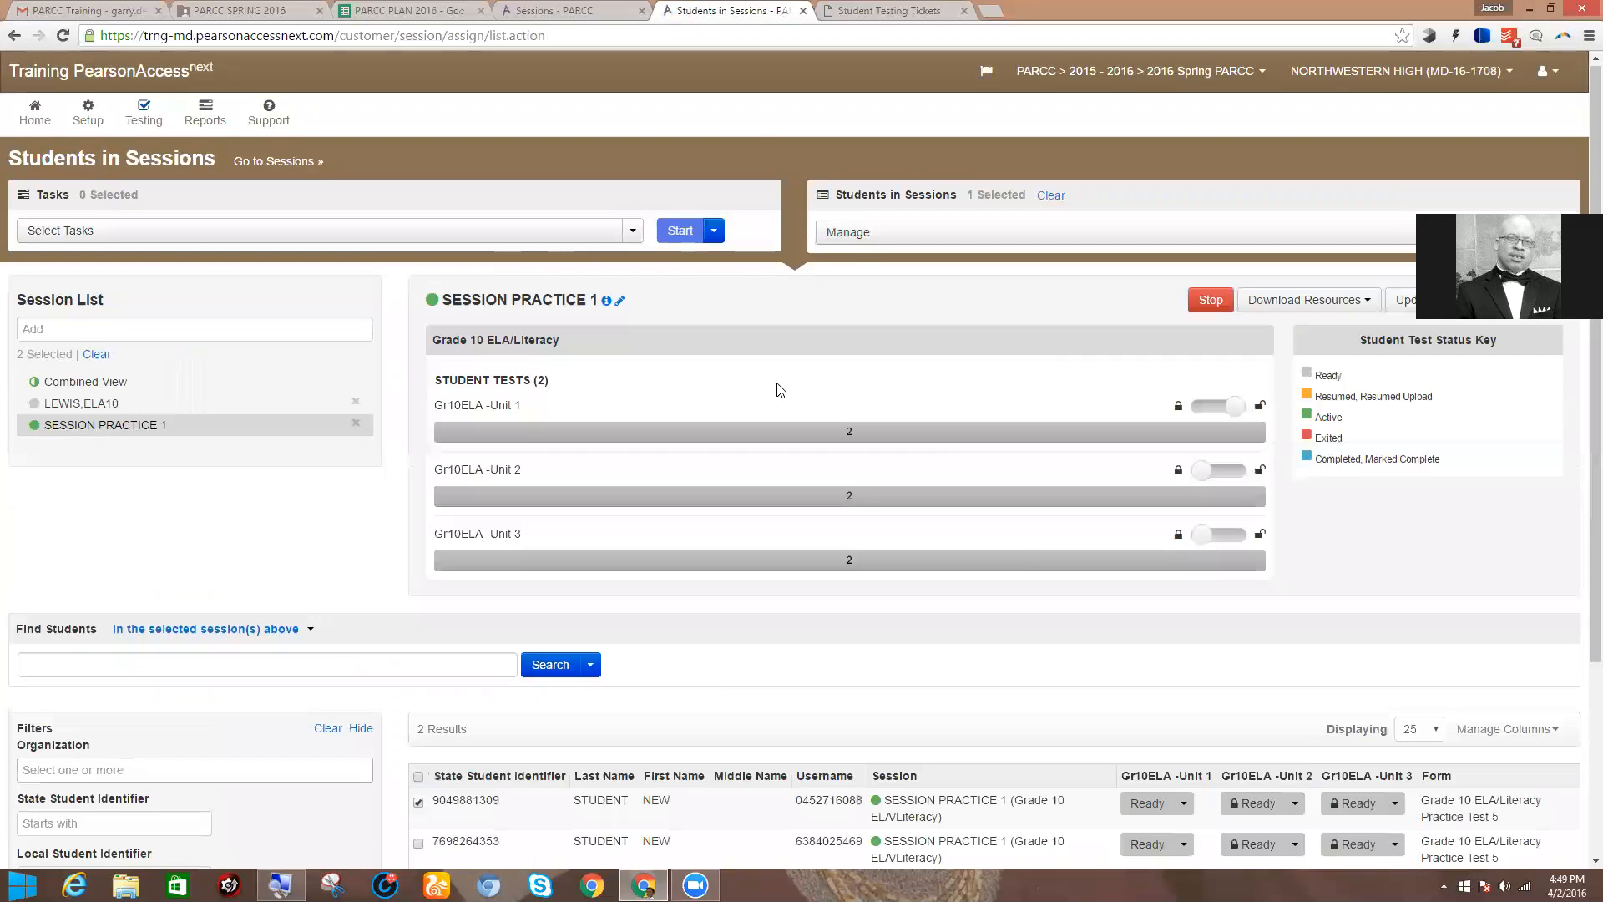
scroll(1033, 561, down, 3)
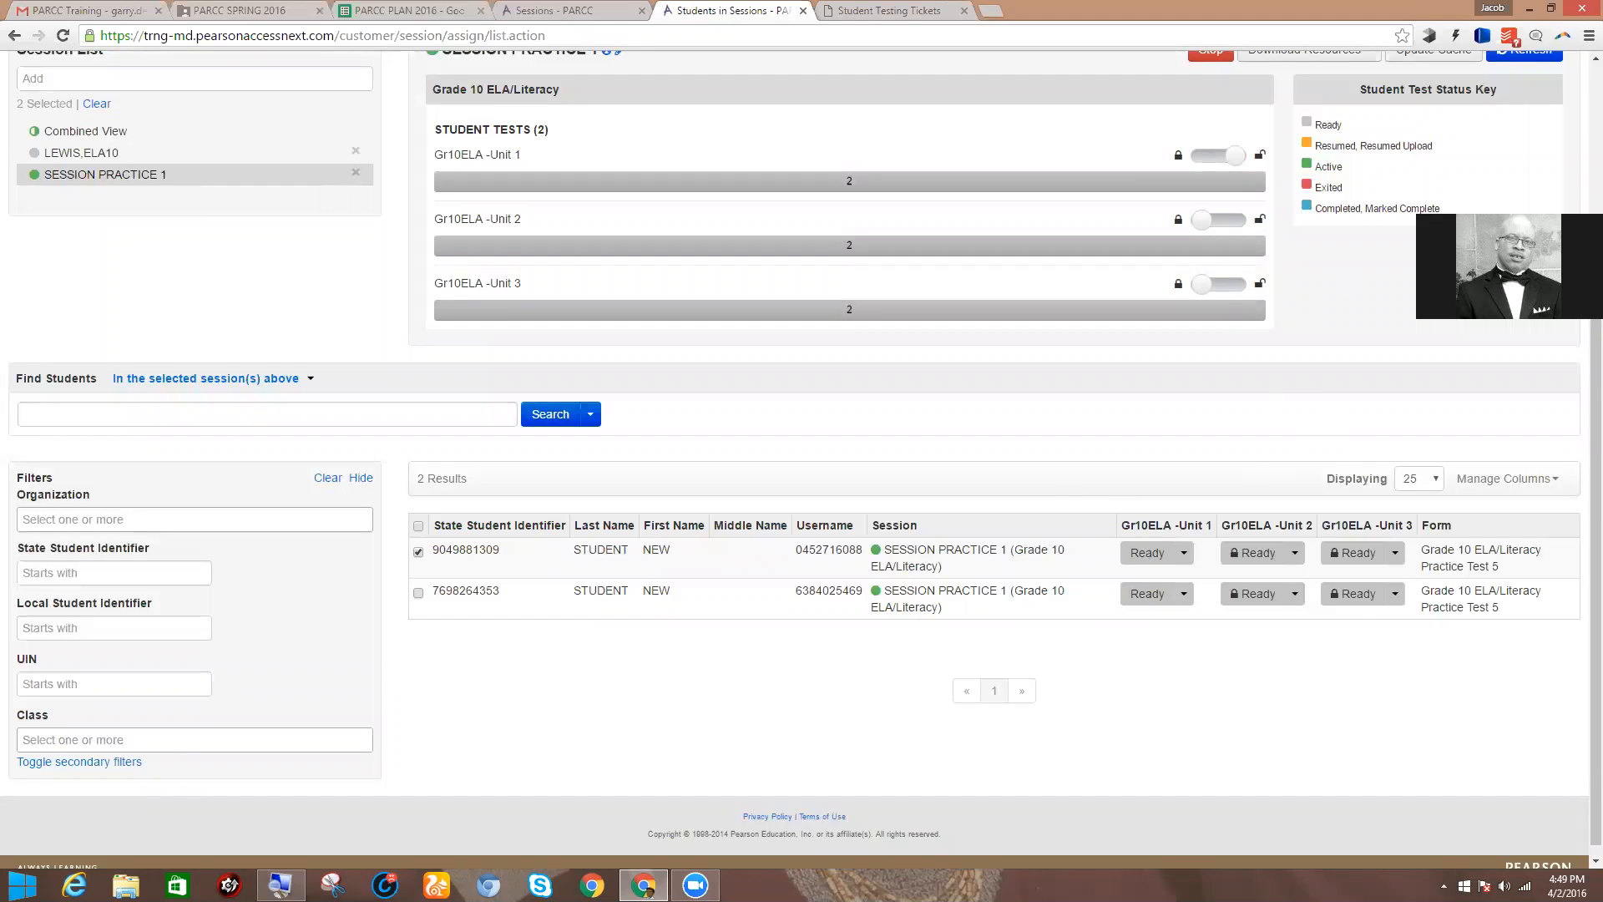
scroll(1483, 224, up, 2)
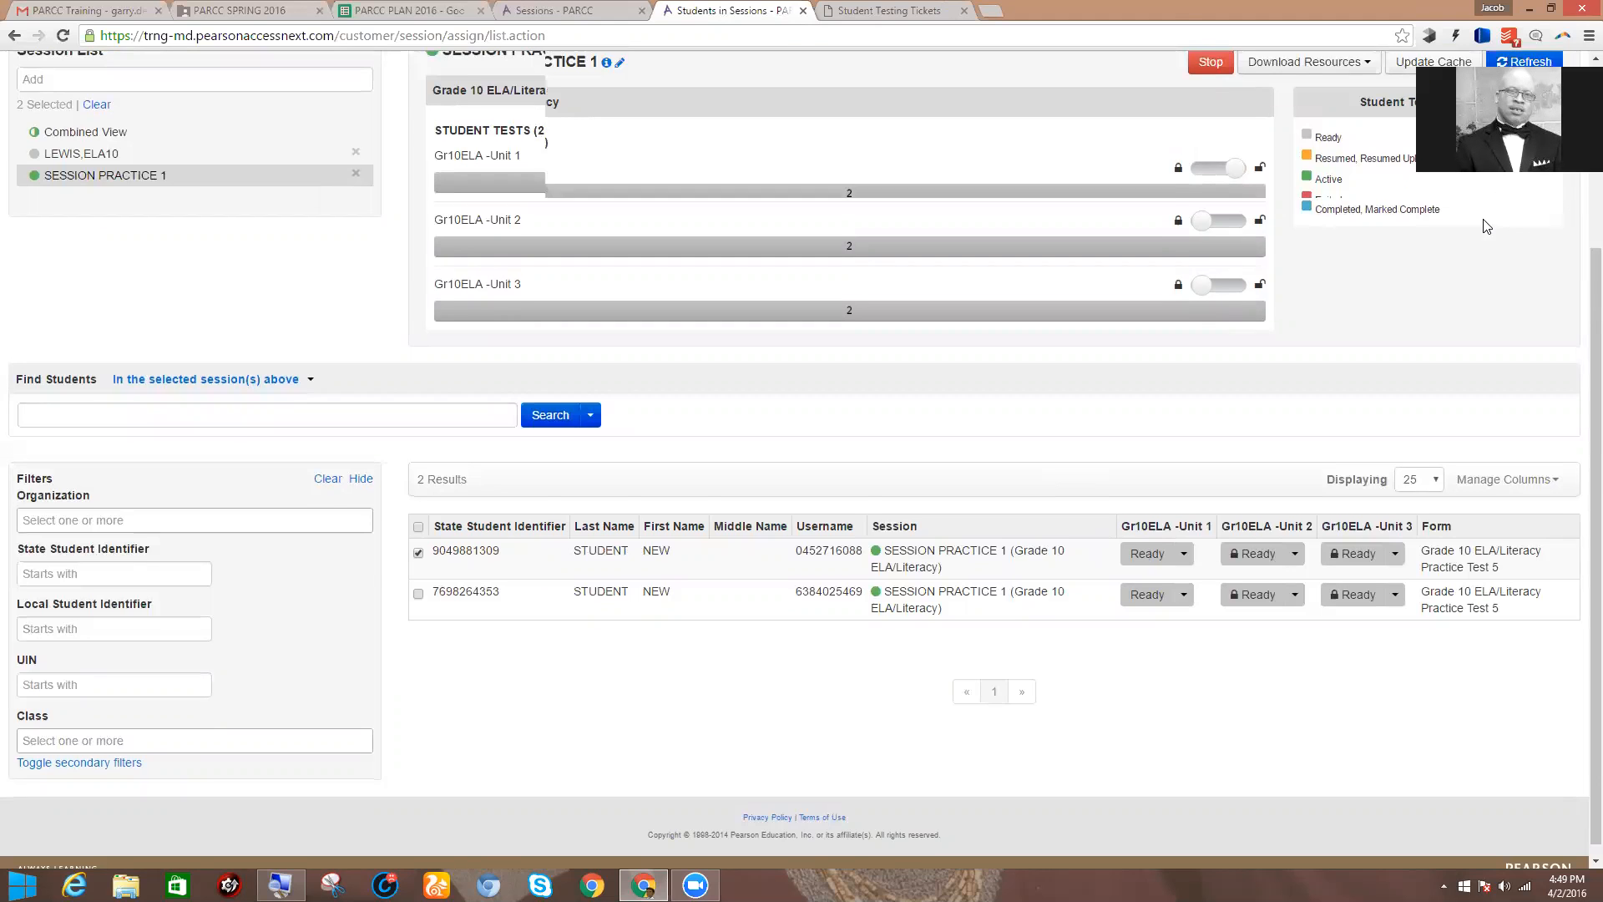